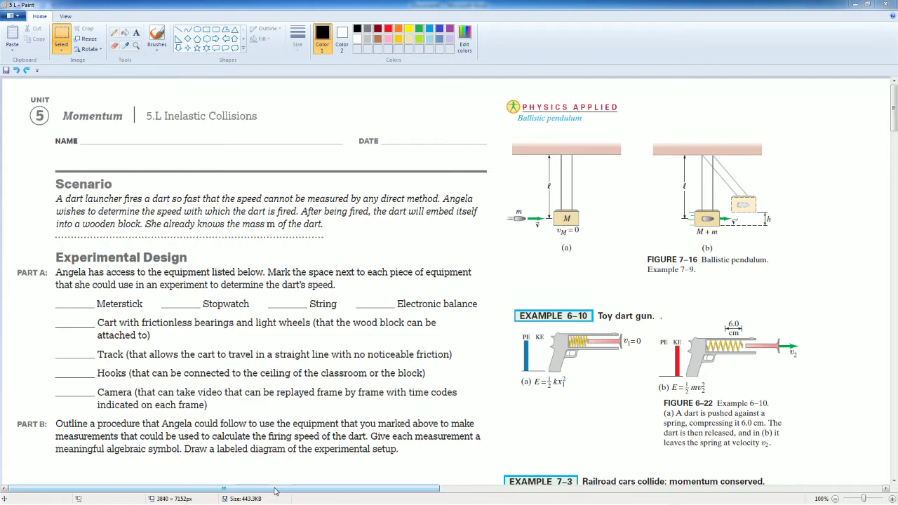
Delete the toy dart gun picture and its leftover labels, then reposition the spring-gun figure
{"action": "left_click_drag", "start_coordinate": [275, 491], "coordinate": [304, 492]}
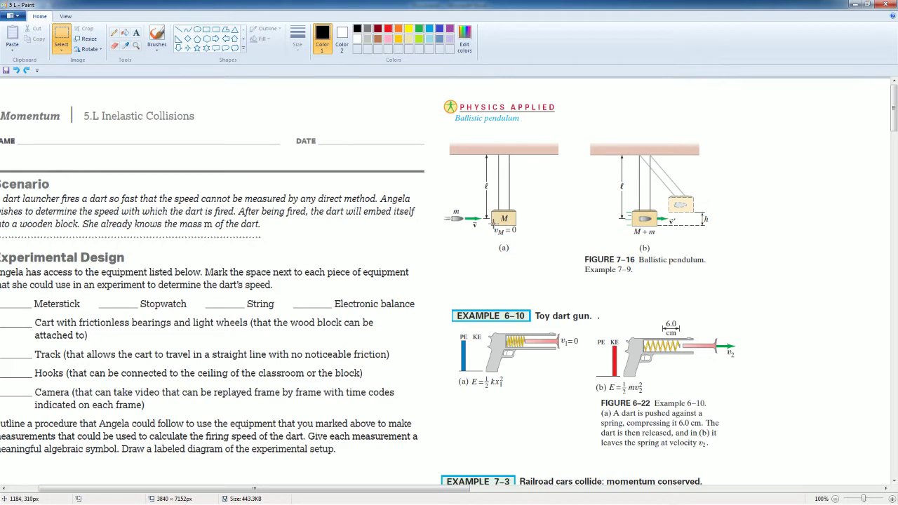
{"action": "scroll", "coordinate": [500, 218], "scroll_direction": "down", "scroll_amount": 3}
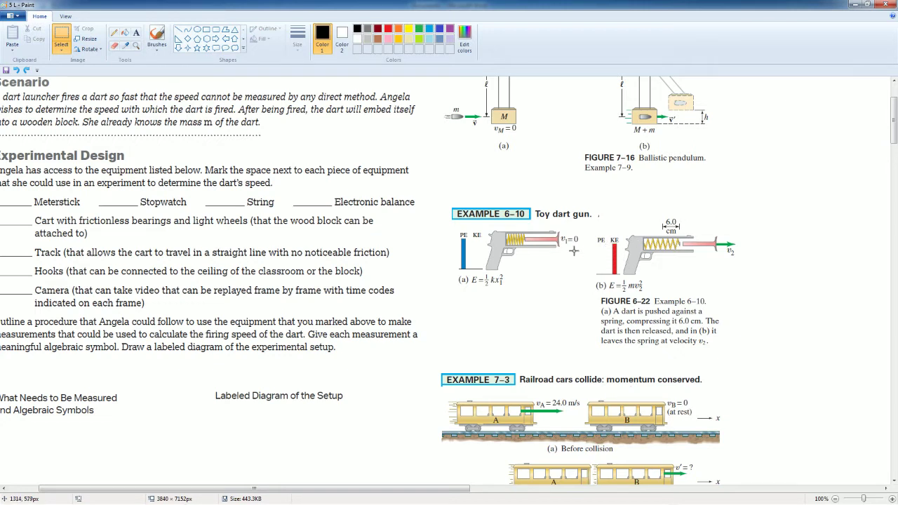
{"action": "left_click_drag", "start_coordinate": [443, 197], "coordinate": [550, 290]}
{"action": "key", "text": "Delete"}
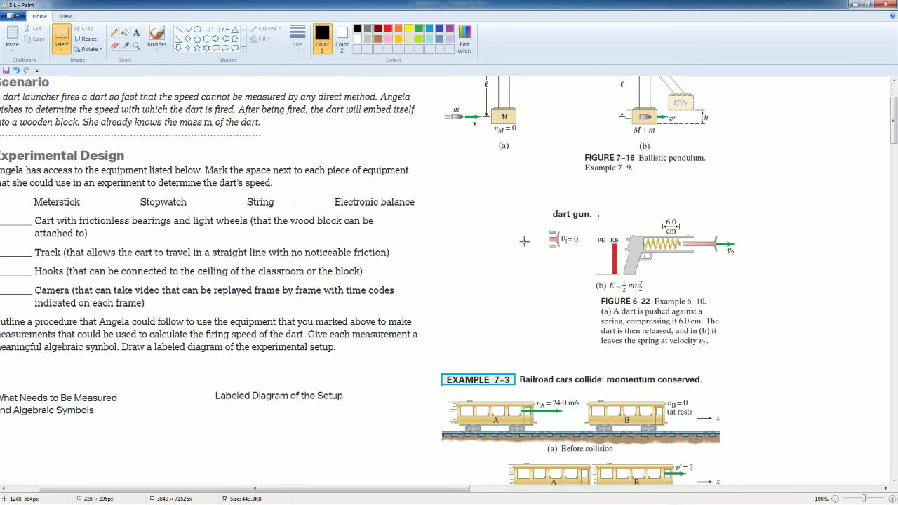
{"action": "left_click_drag", "start_coordinate": [520, 202], "coordinate": [586, 256]}
{"action": "key", "text": "Delete"}
{"action": "mouse_move", "coordinate": [566, 199]}
{"action": "left_mouse_down"}
{"action": "mouse_move", "coordinate": [610, 220]}
{"action": "mouse_move", "coordinate": [747, 368]}
{"action": "mouse_move", "coordinate": [742, 351]}
{"action": "mouse_move", "coordinate": [561, 321]}
{"action": "mouse_move", "coordinate": [586, 320]}
{"action": "left_mouse_up"}
{"action": "key", "text": "Delete"}
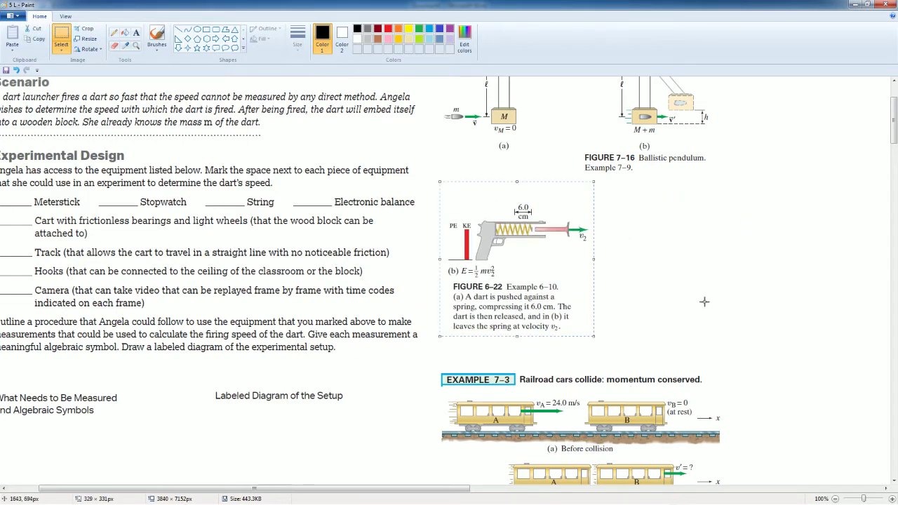
{"action": "left_click", "coordinate": [602, 249]}
Delete pendulum figure (b) with its caption and place pendulum (a) beside the spring-gun figure
{"action": "scroll", "coordinate": [596, 260], "scroll_direction": "up", "scroll_amount": 3}
{"action": "left_click_drag", "start_coordinate": [574, 124], "coordinate": [723, 288]}
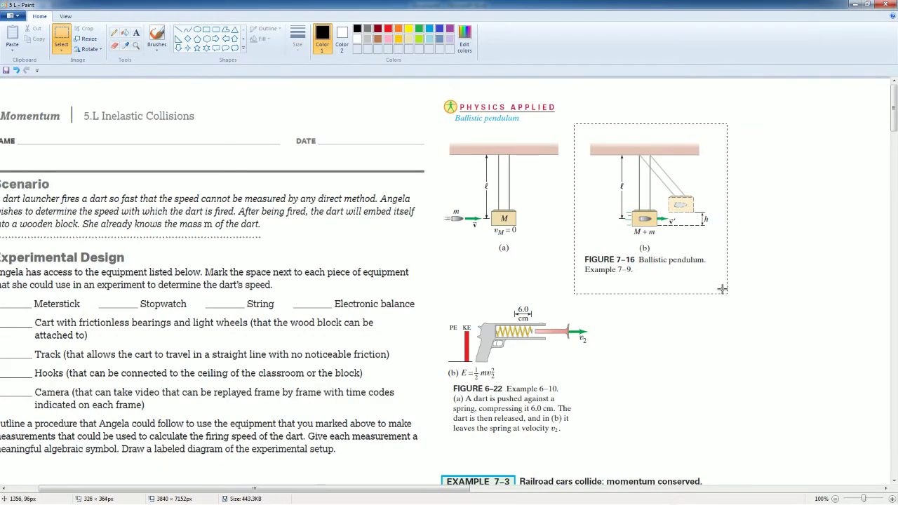
{"action": "key", "text": "Delete"}
{"action": "left_click_drag", "start_coordinate": [435, 134], "coordinate": [782, 409]}
{"action": "scroll", "coordinate": [779, 369], "scroll_direction": "down", "scroll_amount": 5}
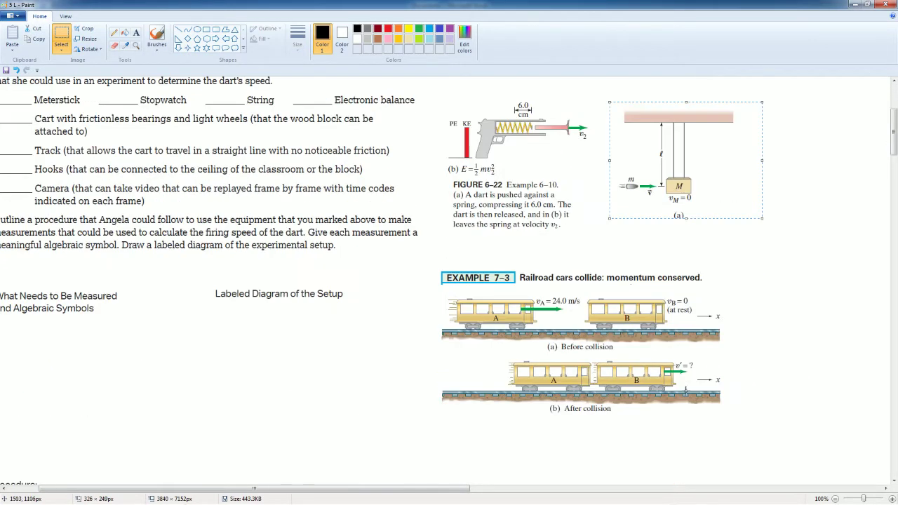
{"action": "left_click", "coordinate": [376, 421]}
{"action": "scroll", "coordinate": [322, 491], "scroll_direction": "left", "scroll_amount": 2}
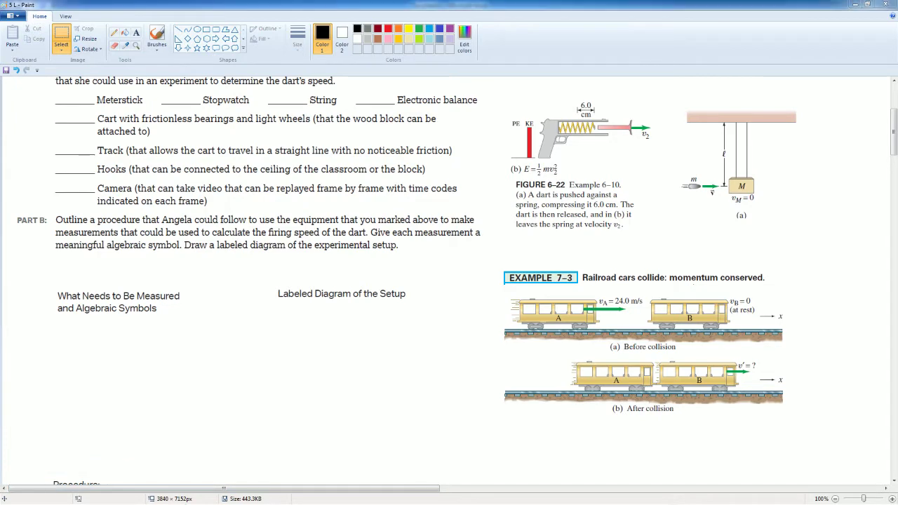
{"action": "scroll", "coordinate": [450, 280], "scroll_direction": "up", "scroll_amount": 3}
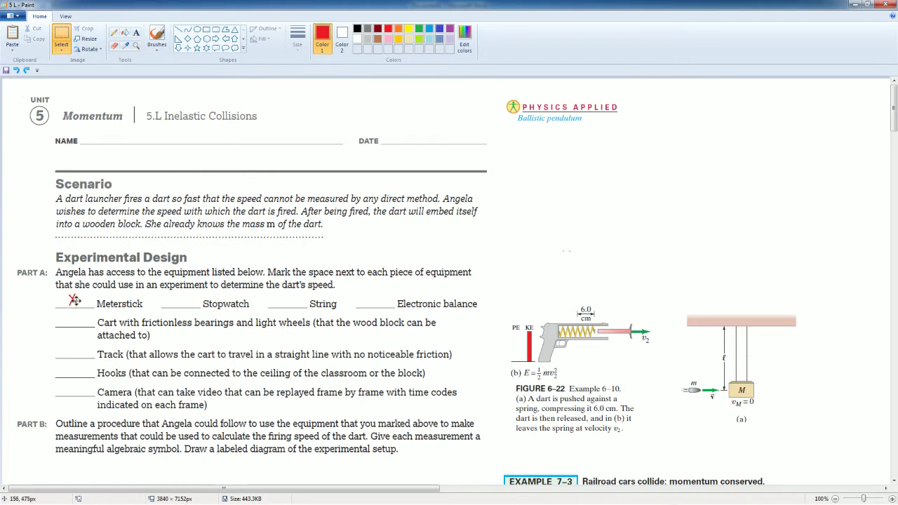
Mark red X's in the Meterstick, Electronic balance and Cart blanks
{"action": "mouse_move", "coordinate": [69, 294]}
{"action": "left_mouse_down"}
{"action": "mouse_move", "coordinate": [78, 304]}
{"action": "mouse_move", "coordinate": [68, 305]}
{"action": "left_mouse_up"}
{"action": "left_click_drag", "start_coordinate": [375, 297], "coordinate": [376, 298]}
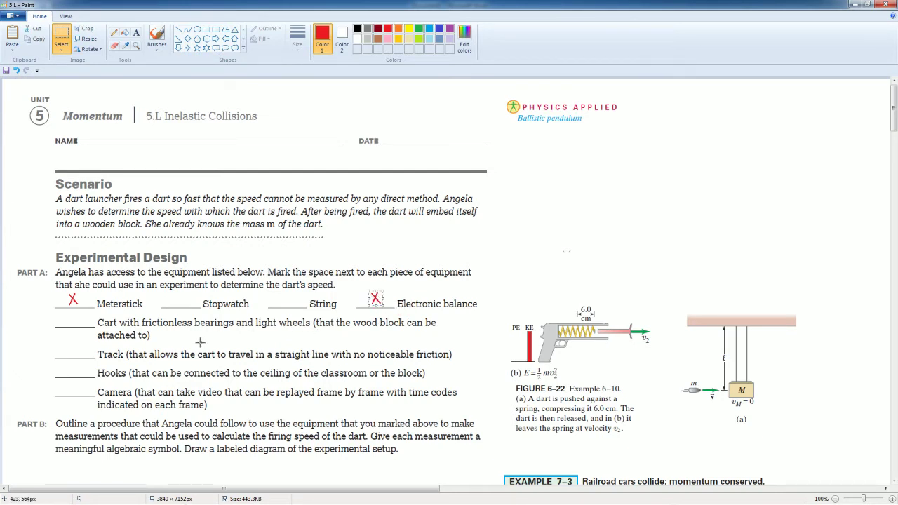
{"action": "key", "text": "ctrl+v"}
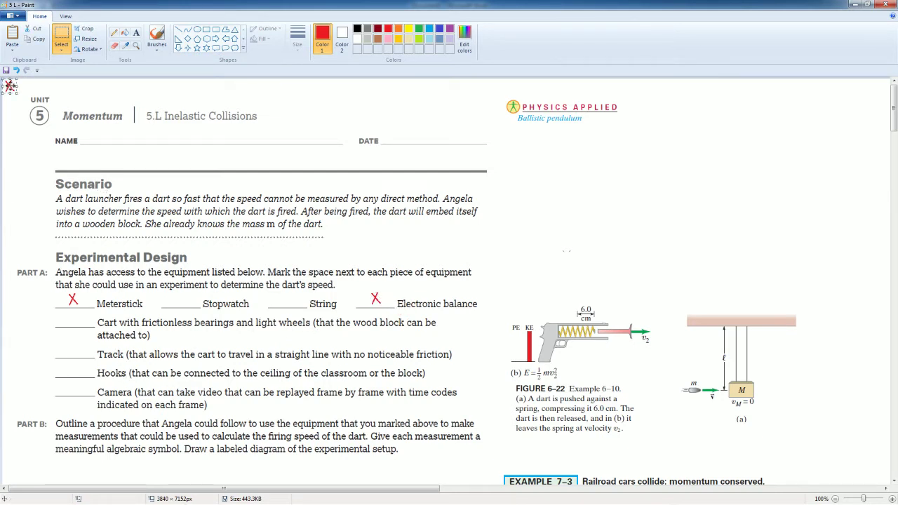
{"action": "left_click_drag", "start_coordinate": [10, 87], "coordinate": [75, 318]}
{"action": "left_click", "coordinate": [620, 415]}
Paste red X copies into the Track and Camera blanks
{"action": "scroll", "coordinate": [620, 415], "scroll_direction": "down", "scroll_amount": 7}
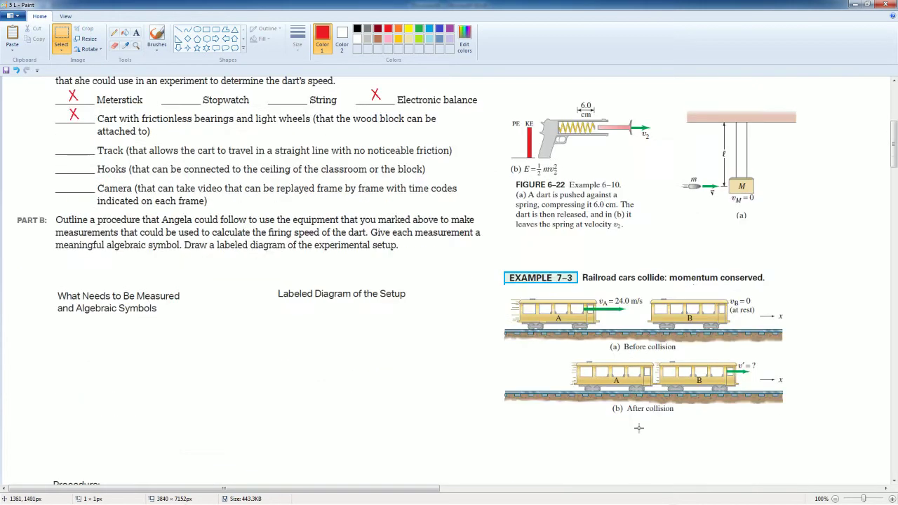
{"action": "scroll", "coordinate": [604, 337], "scroll_direction": "up", "scroll_amount": 3}
{"action": "scroll", "coordinate": [490, 327], "scroll_direction": "up", "scroll_amount": 2}
{"action": "key", "text": "ctrl+v"}
{"action": "left_click_drag", "start_coordinate": [40, 124], "coordinate": [75, 247]}
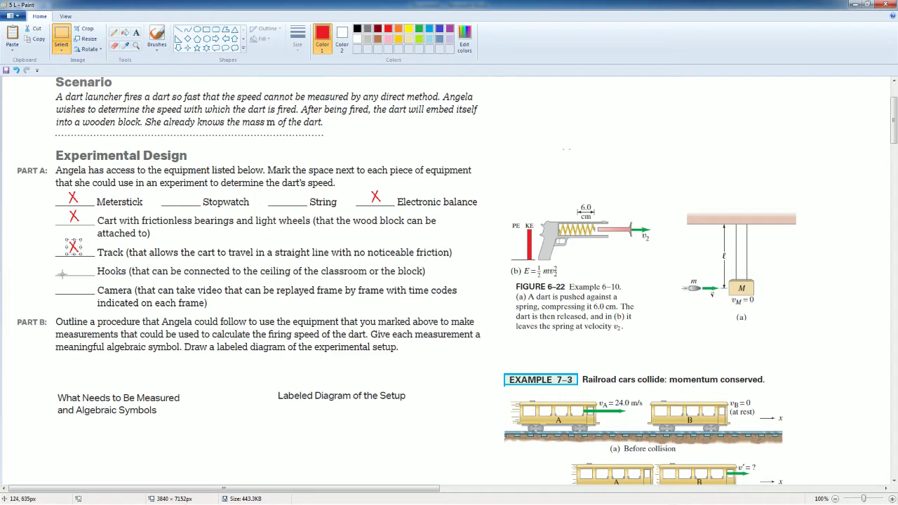
{"action": "left_click_drag", "start_coordinate": [193, 374], "coordinate": [196, 375]}
{"action": "key", "text": "ctrl+v"}
{"action": "left_click_drag", "start_coordinate": [9, 87], "coordinate": [74, 287]}
{"action": "left_click", "coordinate": [78, 299]}
Redo the three red measurement lines: cart-and-block mass (M), track length (L), travel time (t)
{"action": "scroll", "coordinate": [102, 325], "scroll_direction": "down", "scroll_amount": 6}
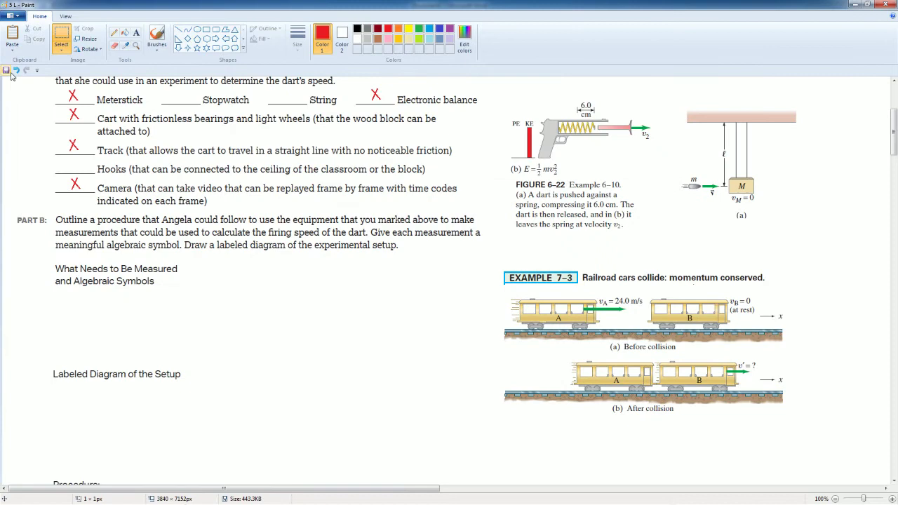
{"action": "left_click", "coordinate": [19, 71]}
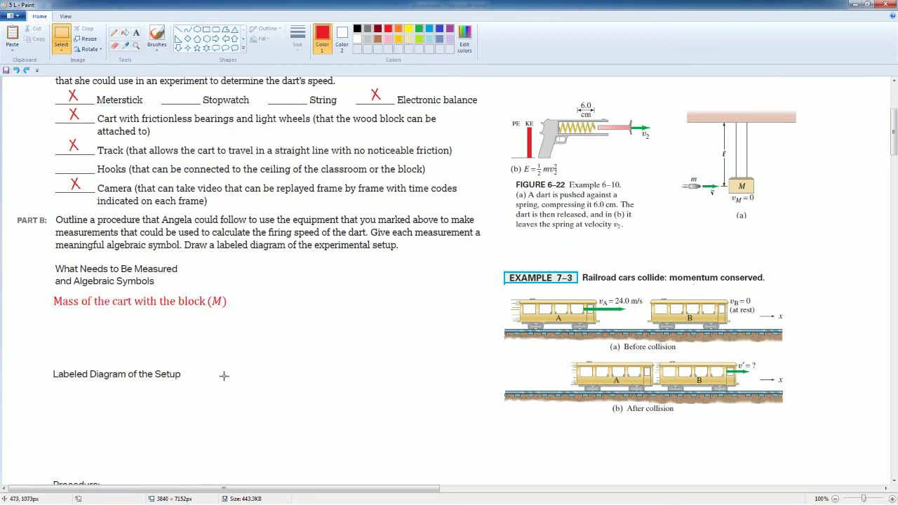
{"action": "scroll", "coordinate": [181, 374], "scroll_direction": "up", "scroll_amount": 3}
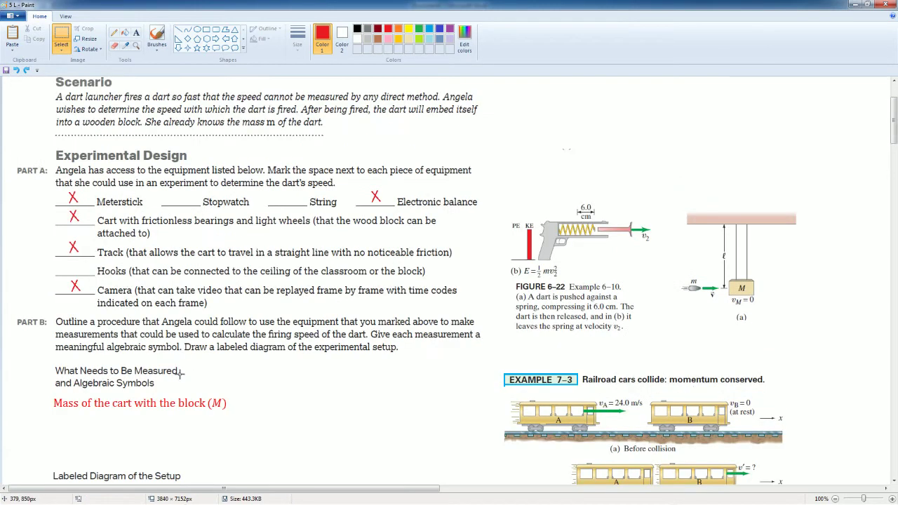
{"action": "left_click", "coordinate": [19, 71]}
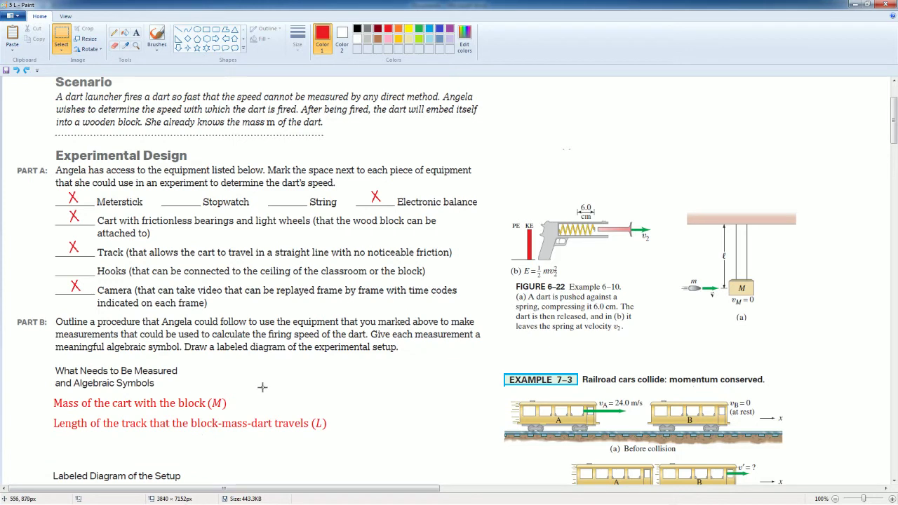
{"action": "left_click", "coordinate": [16, 70]}
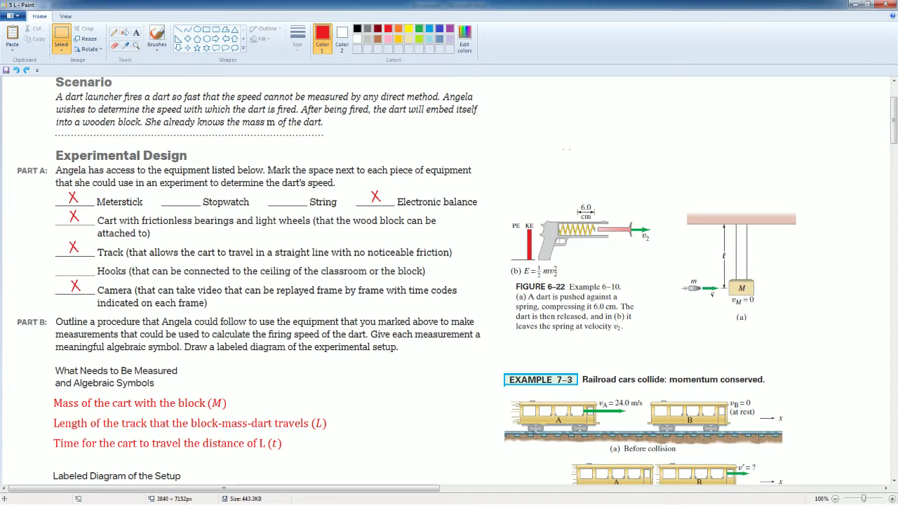
{"action": "scroll", "coordinate": [343, 344], "scroll_direction": "down", "scroll_amount": 3}
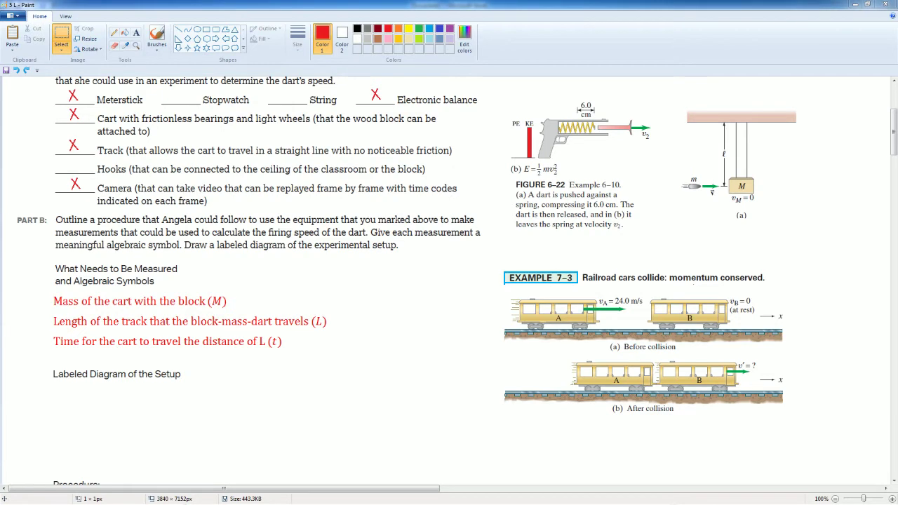
Undo the dart-and-cart moves so the dart stays aimed at the cart above red (L)
{"action": "scroll", "coordinate": [241, 249], "scroll_direction": "down", "scroll_amount": 3}
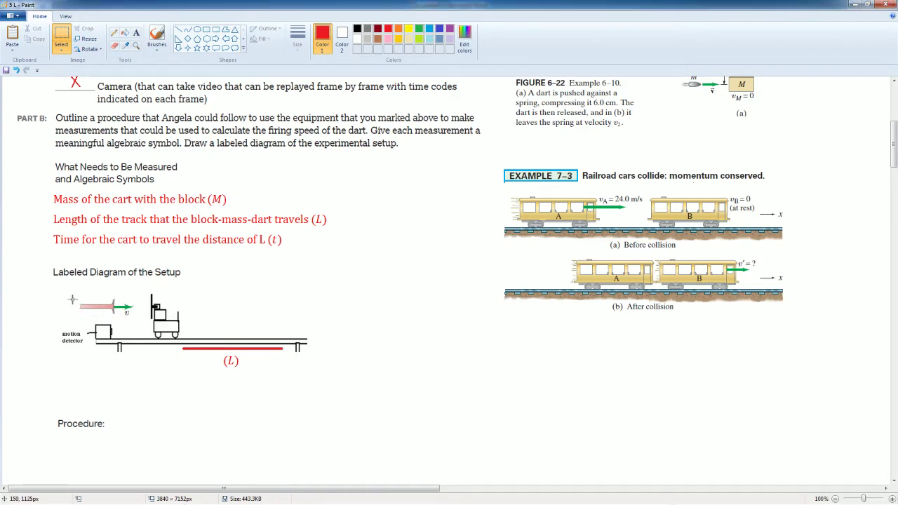
{"action": "left_click_drag", "start_coordinate": [72, 300], "coordinate": [183, 319]}
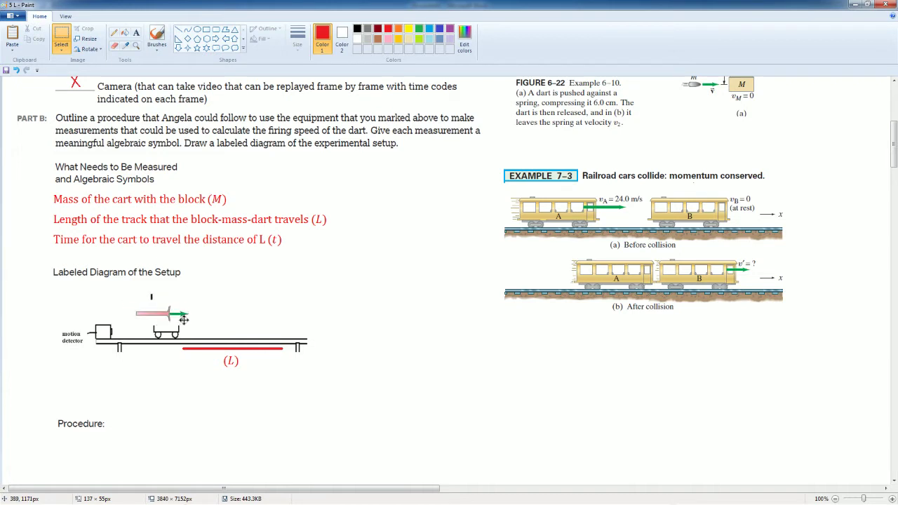
{"action": "left_click_drag", "start_coordinate": [127, 290], "coordinate": [173, 329]}
{"action": "left_click_drag", "start_coordinate": [172, 322], "coordinate": [282, 318]}
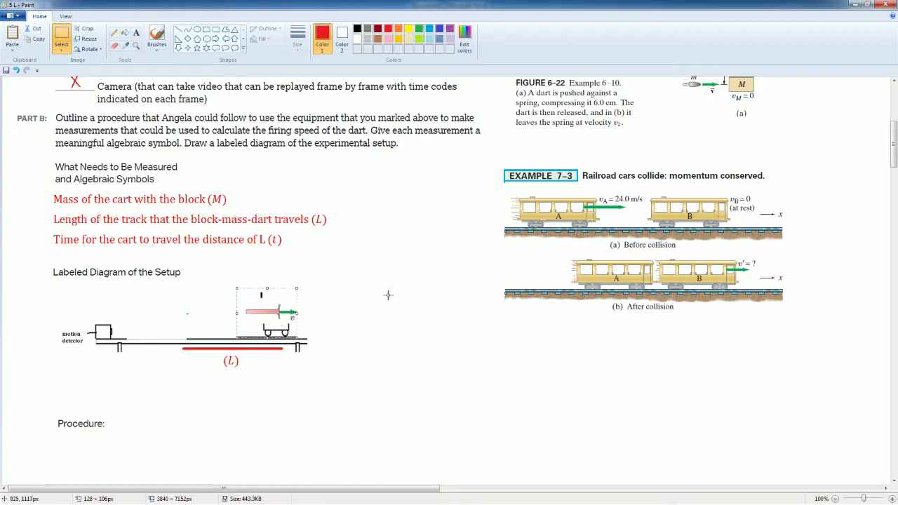
{"action": "key", "text": "ctrl+z"}
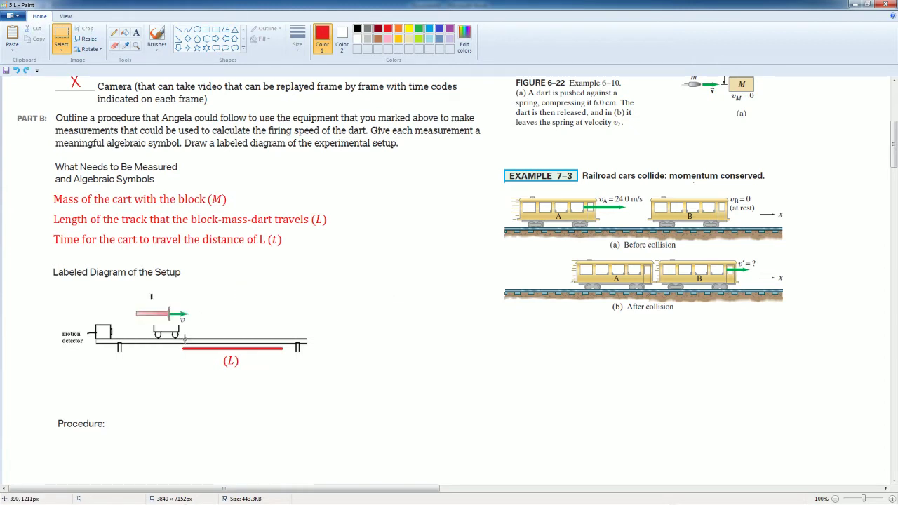
{"action": "key", "text": "ctrl+z"}
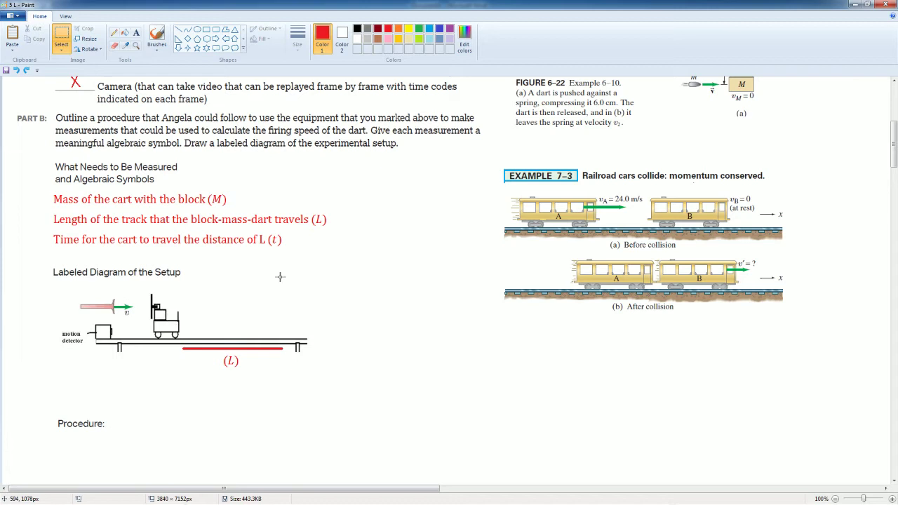
{"action": "scroll", "coordinate": [328, 293], "scroll_direction": "down", "scroll_amount": 3}
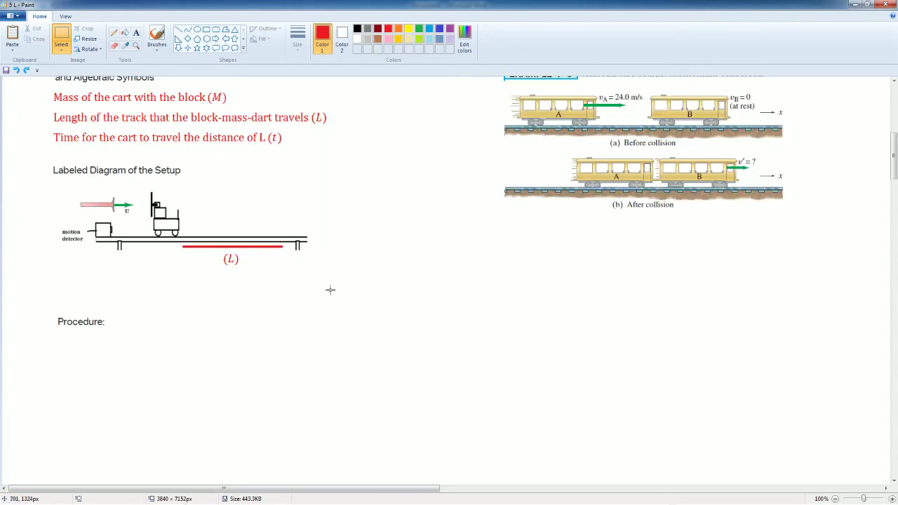
Move the Procedure heading up beneath the setup diagram
{"action": "scroll", "coordinate": [330, 289], "scroll_direction": "down", "scroll_amount": 3}
{"action": "left_click_drag", "start_coordinate": [54, 206], "coordinate": [109, 187]}
{"action": "left_click", "coordinate": [30, 296]}
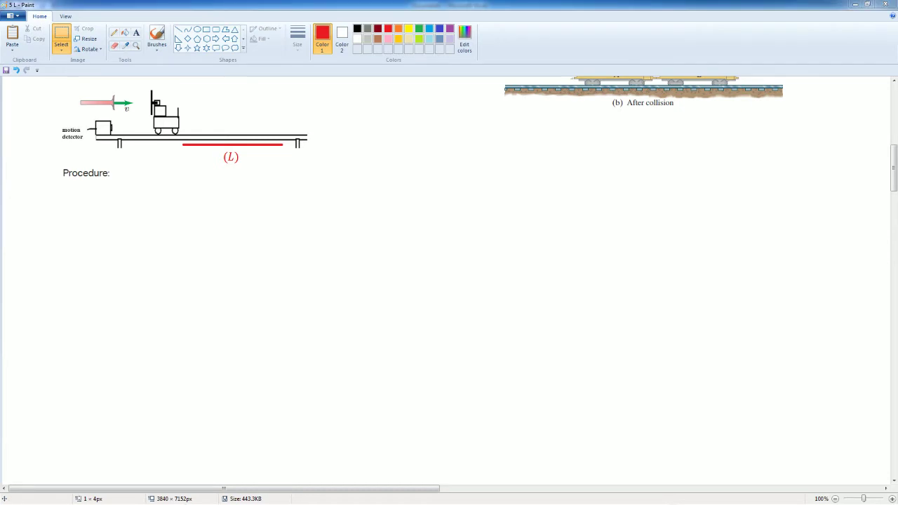
Redo red procedure steps 1 to 3: attach block and measure mass, starting position, start camera
{"action": "left_click", "coordinate": [16, 70]}
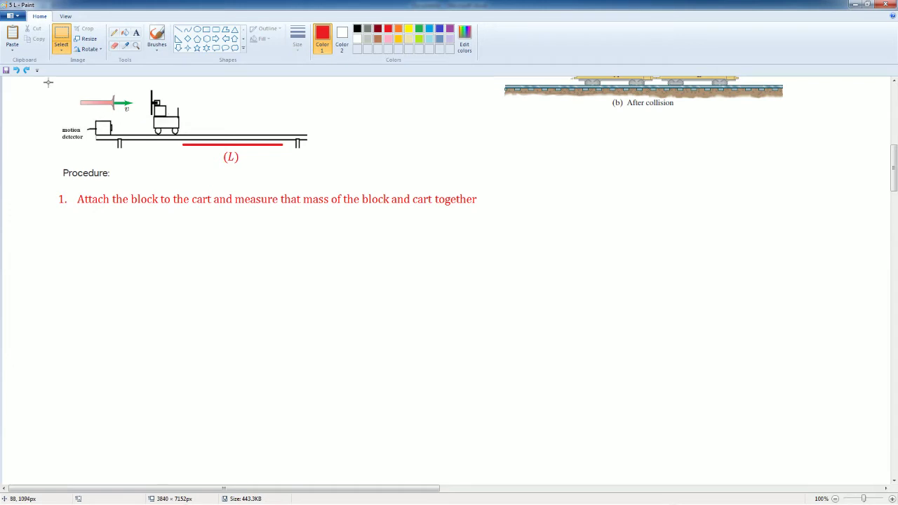
{"action": "left_click", "coordinate": [16, 70]}
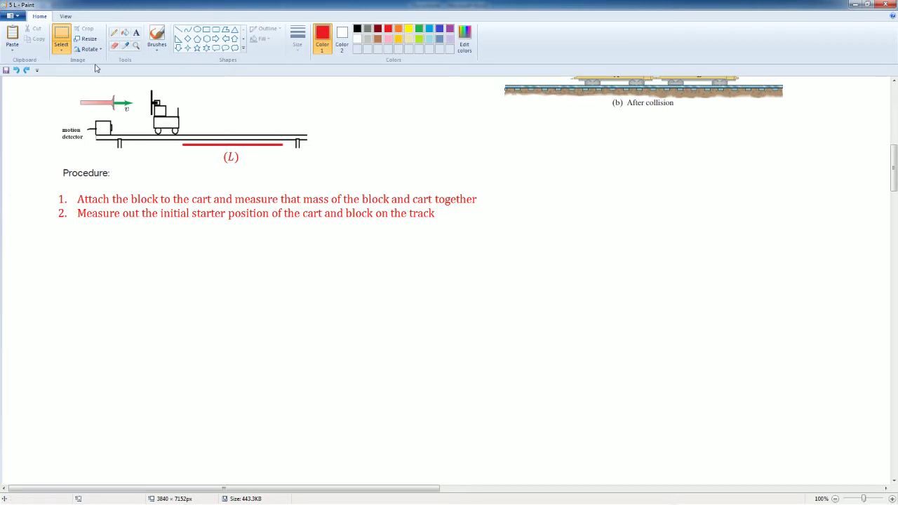
{"action": "left_click", "coordinate": [26, 71]}
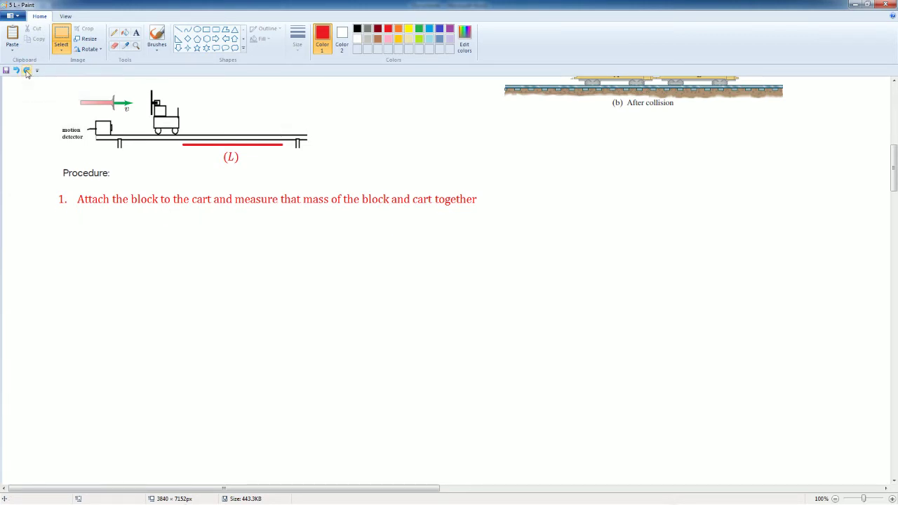
{"action": "left_click", "coordinate": [15, 71]}
{"action": "left_click", "coordinate": [15, 71]}
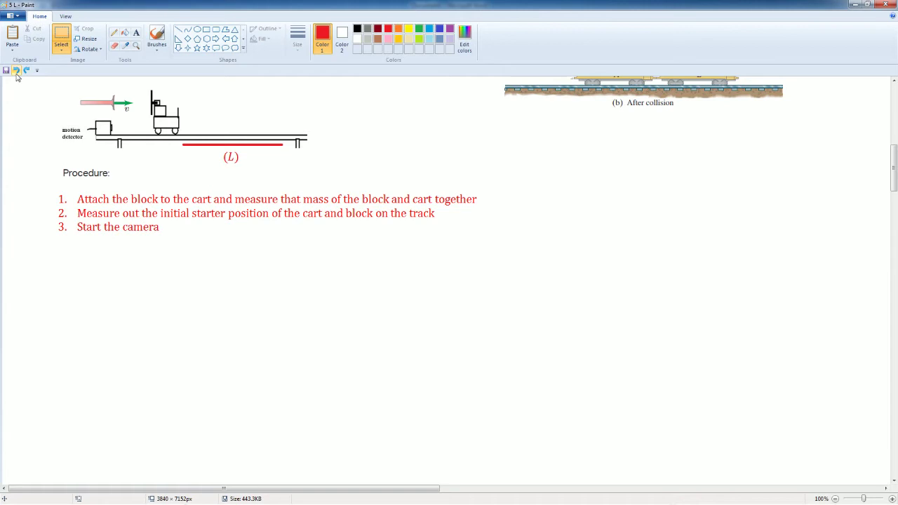
Redo procedure steps 4–7: launch dart, final location, video timing, repeat 10 times
{"action": "scroll", "coordinate": [72, 129], "scroll_direction": "up", "scroll_amount": 3}
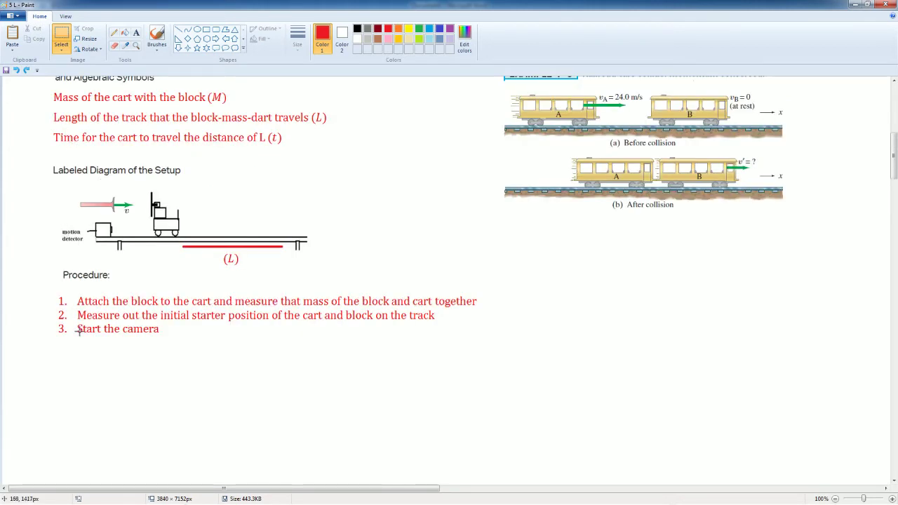
{"action": "left_click", "coordinate": [17, 71]}
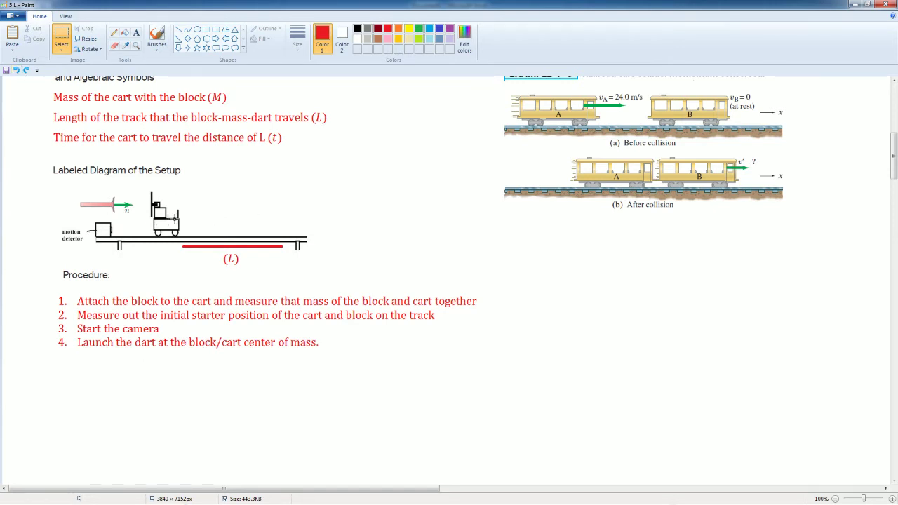
{"action": "left_click", "coordinate": [17, 71]}
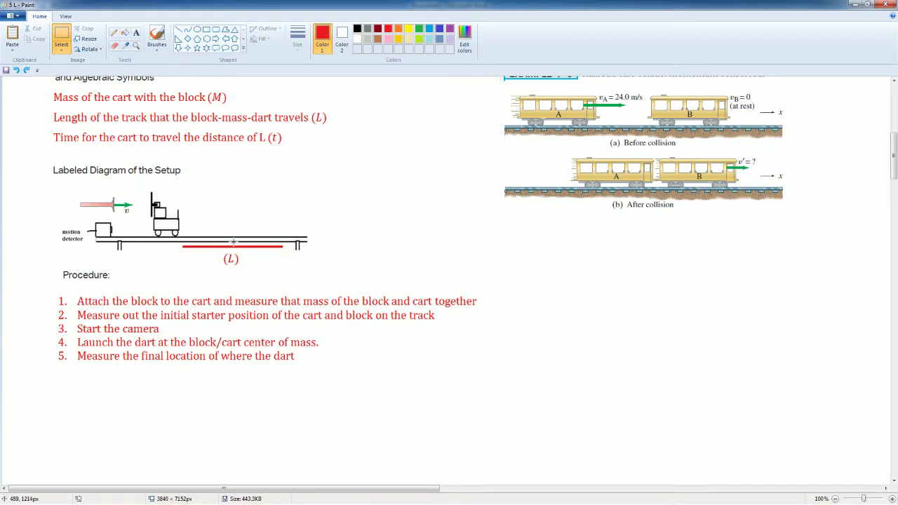
{"action": "left_click", "coordinate": [17, 70]}
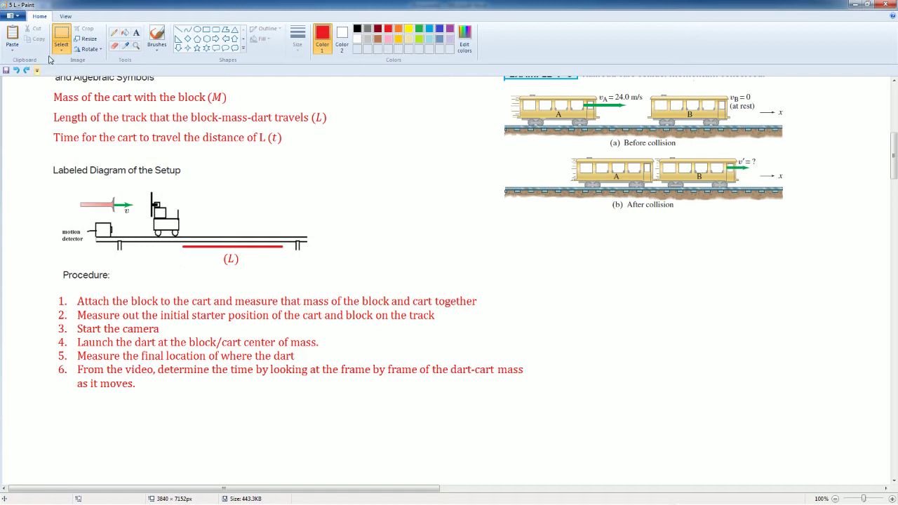
{"action": "left_click", "coordinate": [19, 72]}
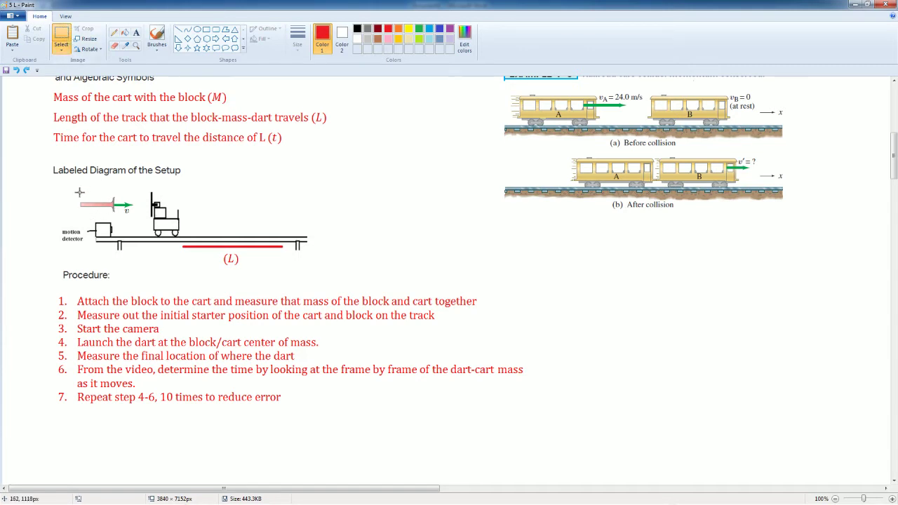
Move the dart onto the block with transparent selection and draw a black start mark for (L)
{"action": "left_click_drag", "start_coordinate": [74, 194], "coordinate": [186, 236]}
{"action": "left_click", "coordinate": [61, 47]}
{"action": "left_click", "coordinate": [77, 134]}
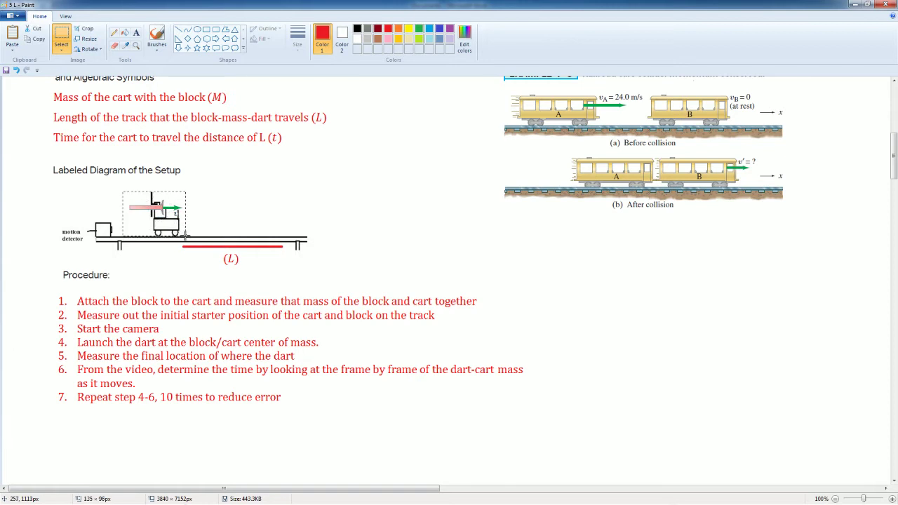
{"action": "left_click", "coordinate": [186, 238]}
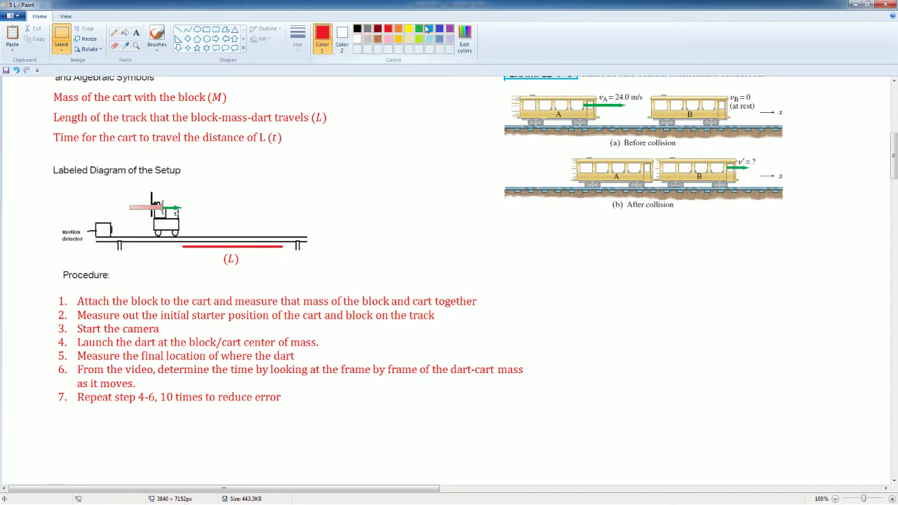
{"action": "left_click", "coordinate": [357, 29]}
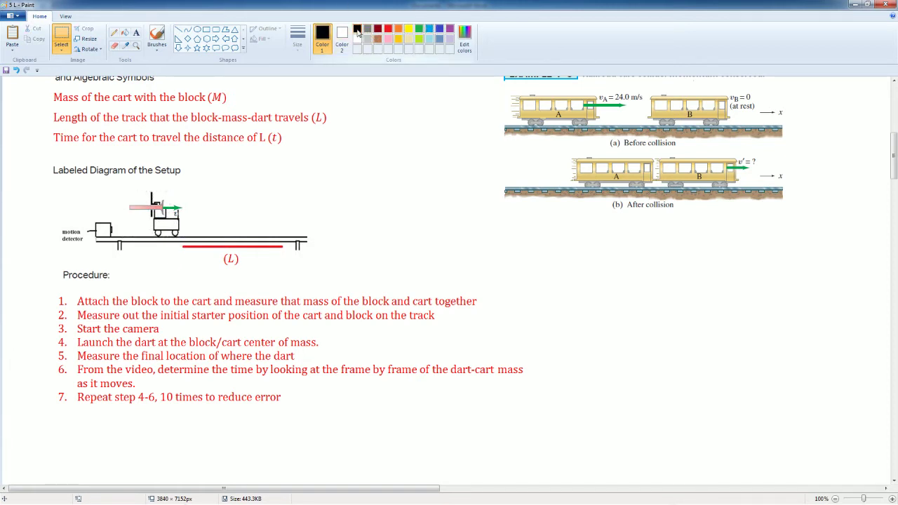
{"action": "left_click", "coordinate": [179, 32]}
{"action": "left_click_drag", "start_coordinate": [181, 236], "coordinate": [181, 255]}
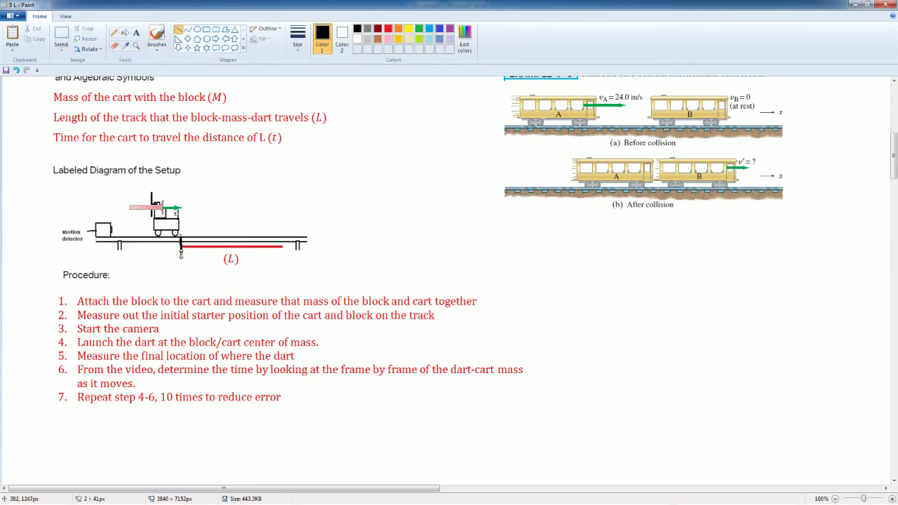
Shift the cart, block and dart to the track's far end and draw a black end mark for (L)
{"action": "left_click", "coordinate": [61, 35]}
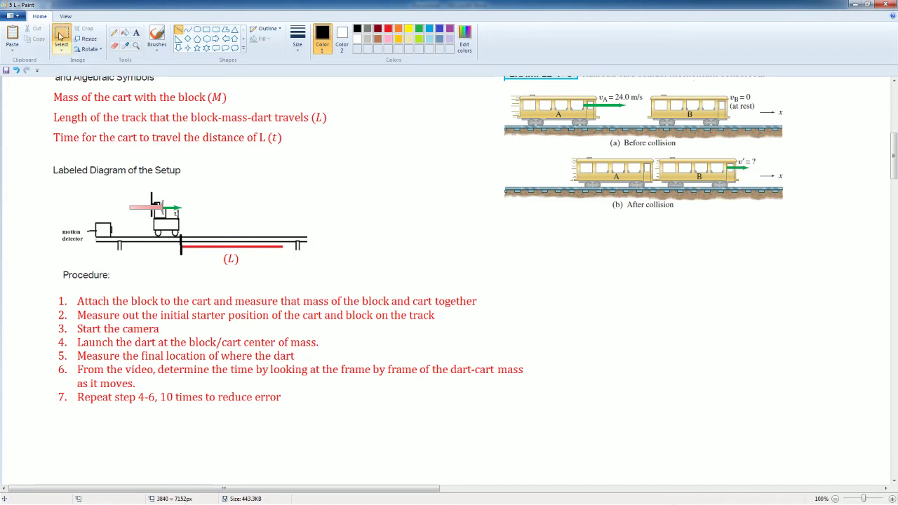
{"action": "mouse_move", "coordinate": [127, 186]}
{"action": "left_mouse_down"}
{"action": "mouse_move", "coordinate": [187, 234]}
{"action": "mouse_move", "coordinate": [187, 226]}
{"action": "mouse_move", "coordinate": [265, 227]}
{"action": "left_mouse_up"}
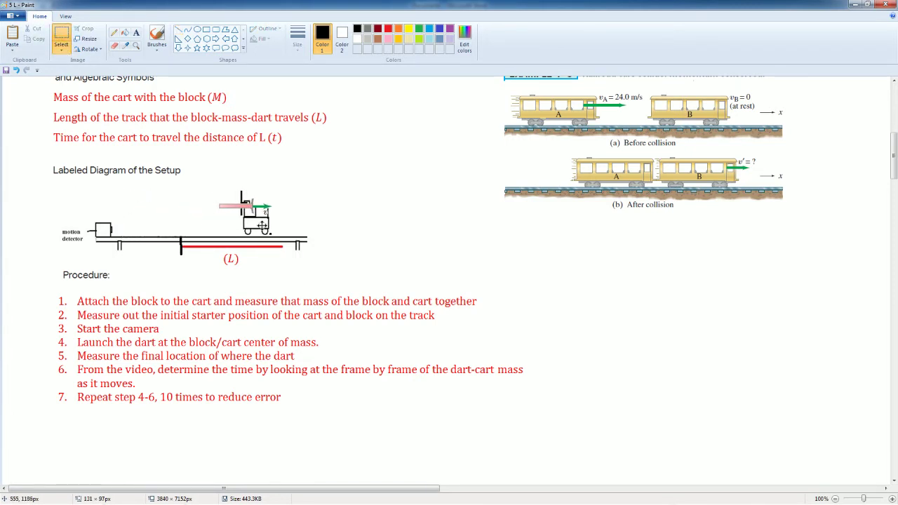
{"action": "left_click_drag", "start_coordinate": [430, 247], "coordinate": [430, 253]}
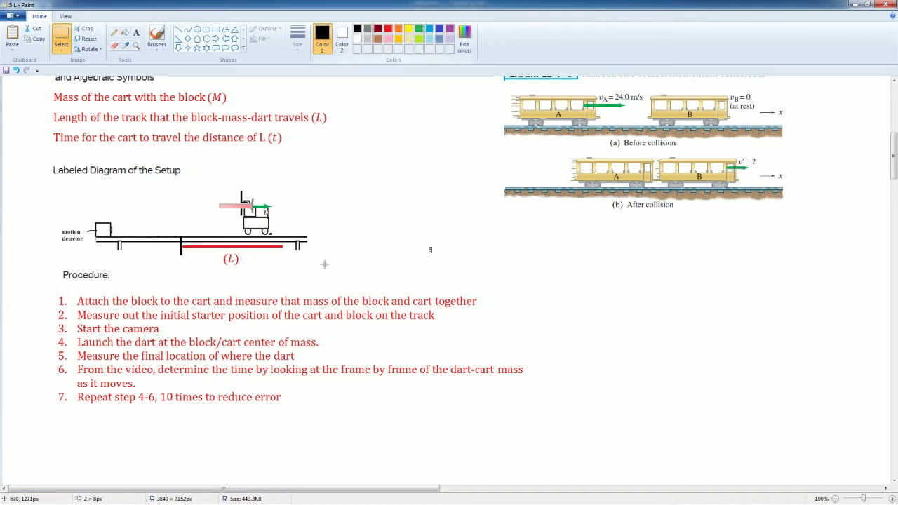
{"action": "key", "text": "ctrl+z"}
{"action": "key", "text": "ctrl+z"}
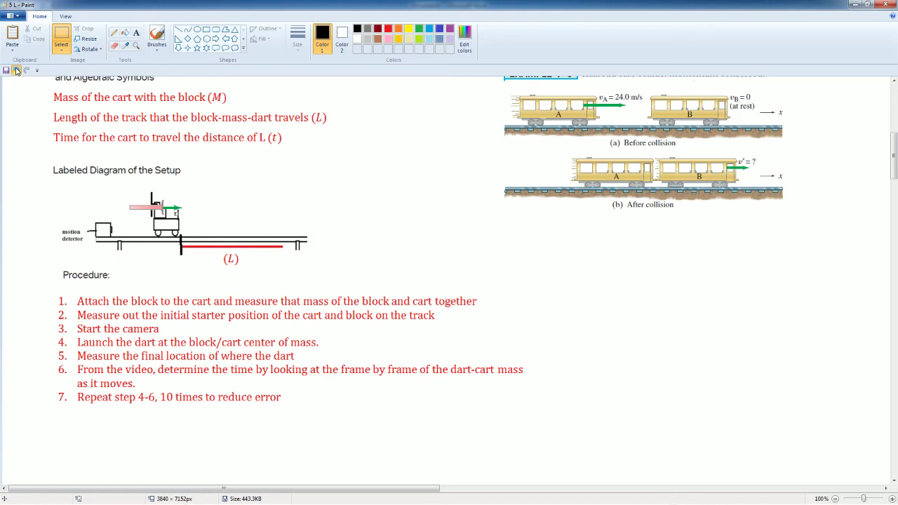
{"action": "mouse_move", "coordinate": [126, 191]}
{"action": "left_mouse_down"}
{"action": "mouse_move", "coordinate": [181, 236]}
{"action": "mouse_move", "coordinate": [281, 227]}
{"action": "left_mouse_up"}
{"action": "left_click", "coordinate": [349, 220]}
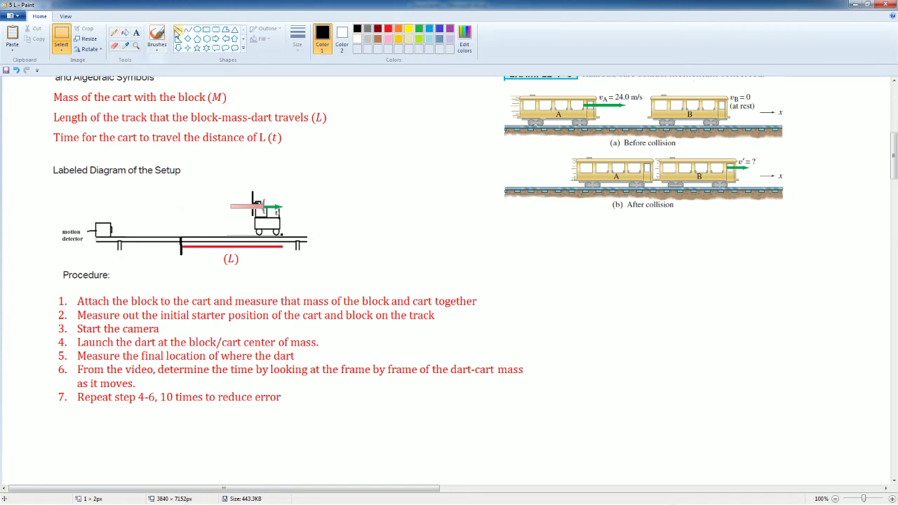
{"action": "left_click", "coordinate": [178, 30]}
{"action": "left_click_drag", "start_coordinate": [281, 238], "coordinate": [280, 254]}
{"action": "left_click", "coordinate": [282, 257]}
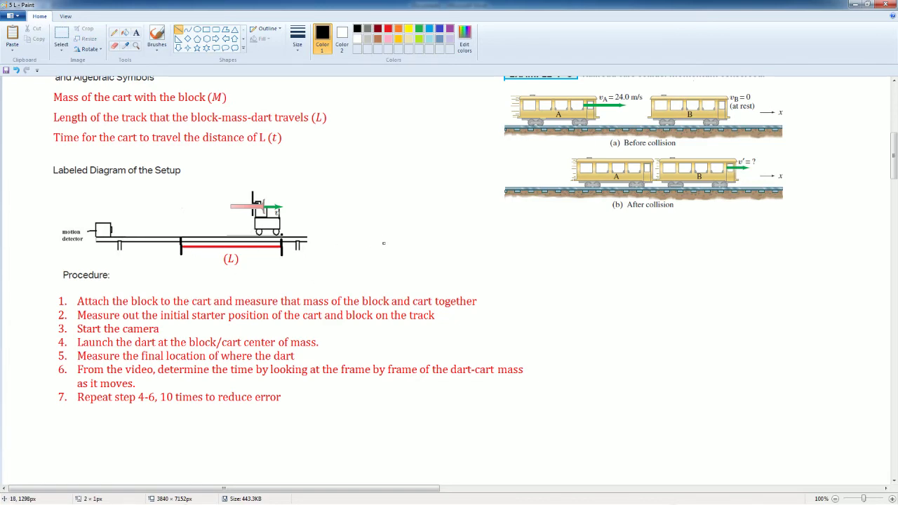
{"action": "scroll", "coordinate": [197, 317], "scroll_direction": "down", "scroll_amount": 5}
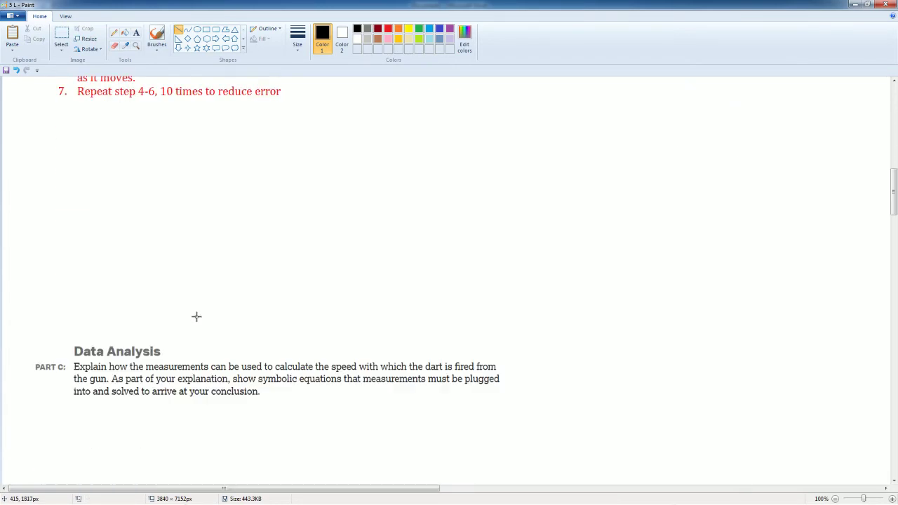
{"action": "left_click", "coordinate": [61, 35]}
{"action": "left_click_drag", "start_coordinate": [19, 330], "coordinate": [516, 424]}
{"action": "left_click_drag", "start_coordinate": [388, 399], "coordinate": [373, 179]}
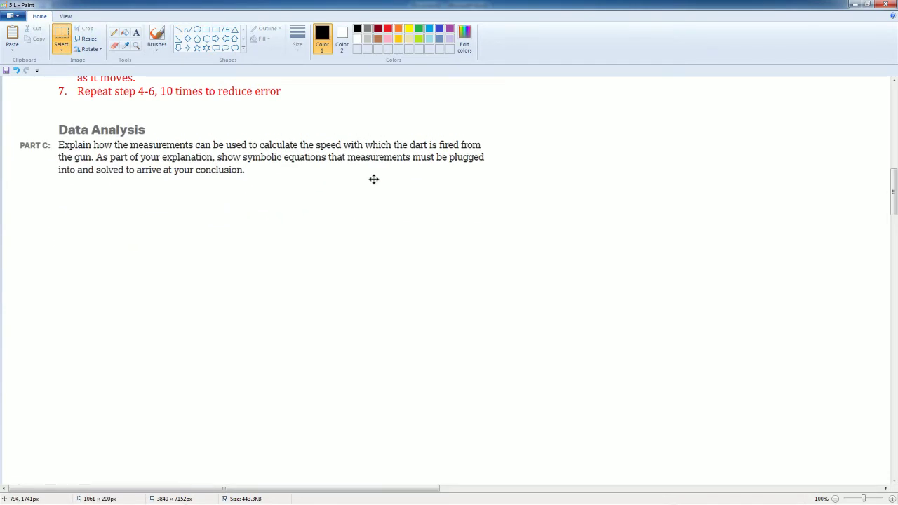
{"action": "left_click", "coordinate": [307, 357]}
{"action": "scroll", "coordinate": [308, 356], "scroll_direction": "up", "scroll_amount": 3}
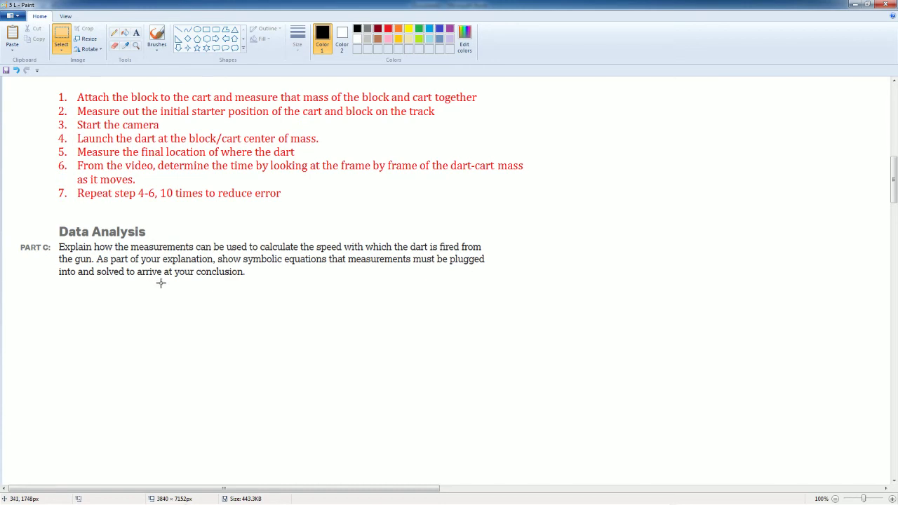
{"action": "scroll", "coordinate": [117, 298], "scroll_direction": "up", "scroll_amount": 6}
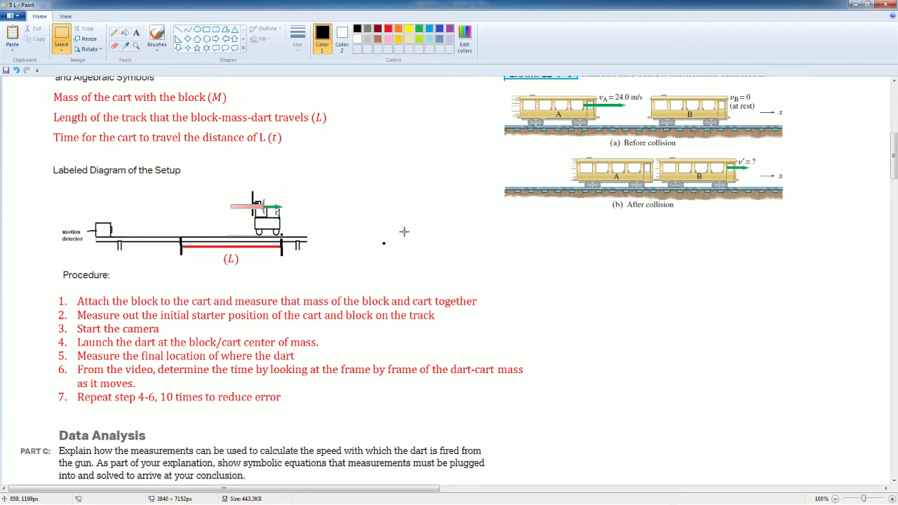
{"action": "scroll", "coordinate": [420, 241], "scroll_direction": "up", "scroll_amount": 6}
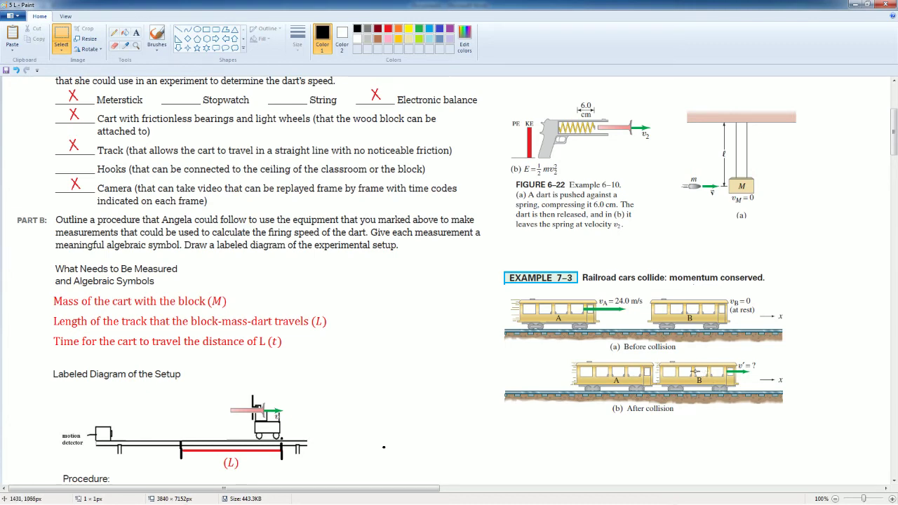
{"action": "scroll", "coordinate": [422, 360], "scroll_direction": "down", "scroll_amount": 3}
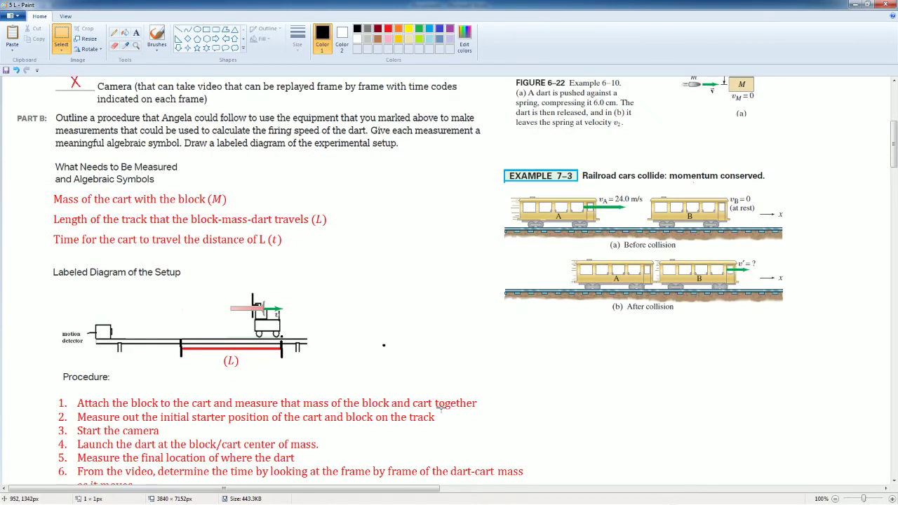
{"action": "scroll", "coordinate": [461, 394], "scroll_direction": "down", "scroll_amount": 5}
{"action": "scroll", "coordinate": [461, 393], "scroll_direction": "down", "scroll_amount": 3}
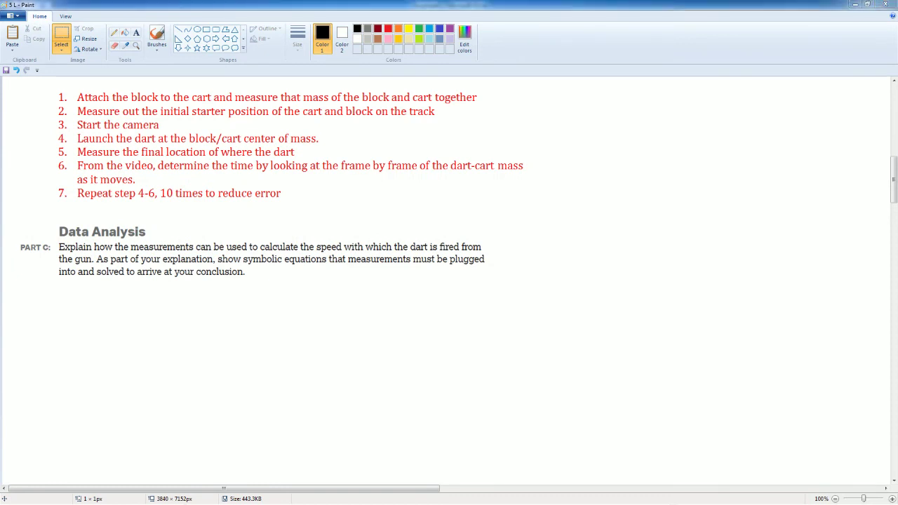
{"action": "scroll", "coordinate": [251, 196], "scroll_direction": "down", "scroll_amount": 3}
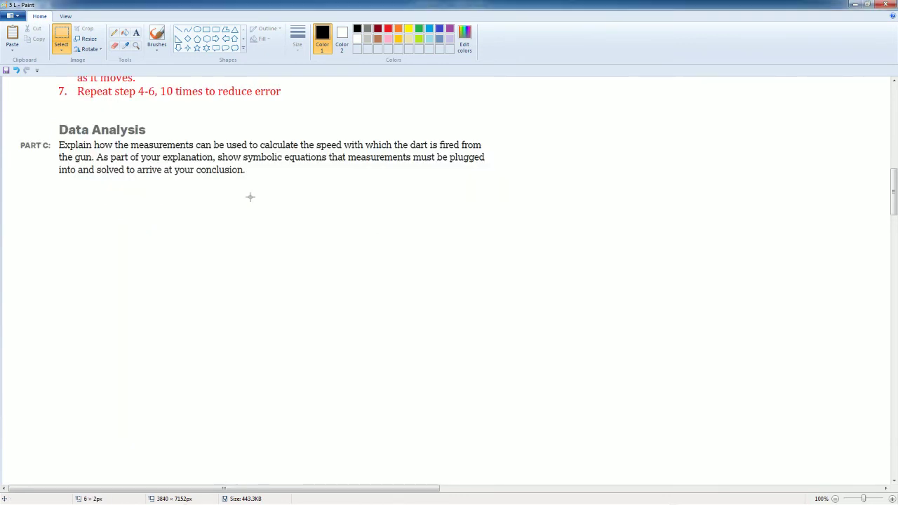
Redo the closed-system paragraph, the momentum conservation equation and the zero initial cart momentum equation
{"action": "left_click", "coordinate": [15, 71]}
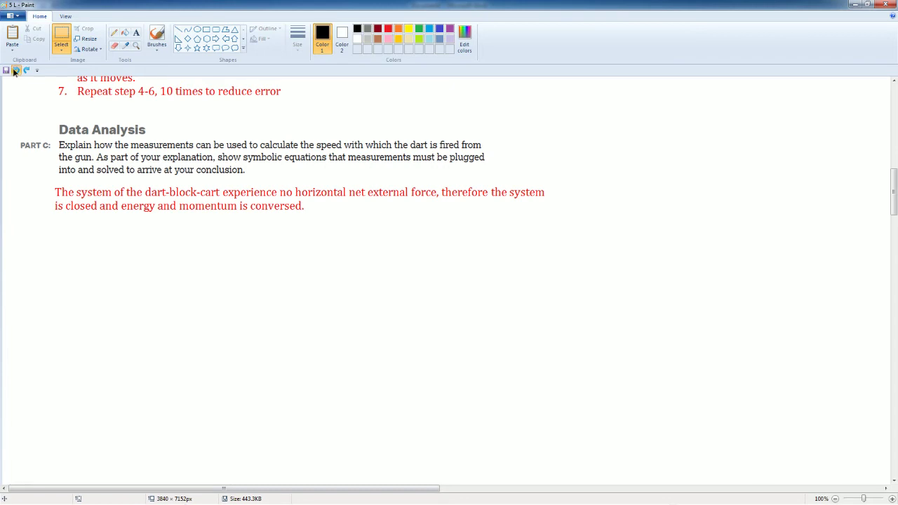
{"action": "left_click", "coordinate": [15, 71]}
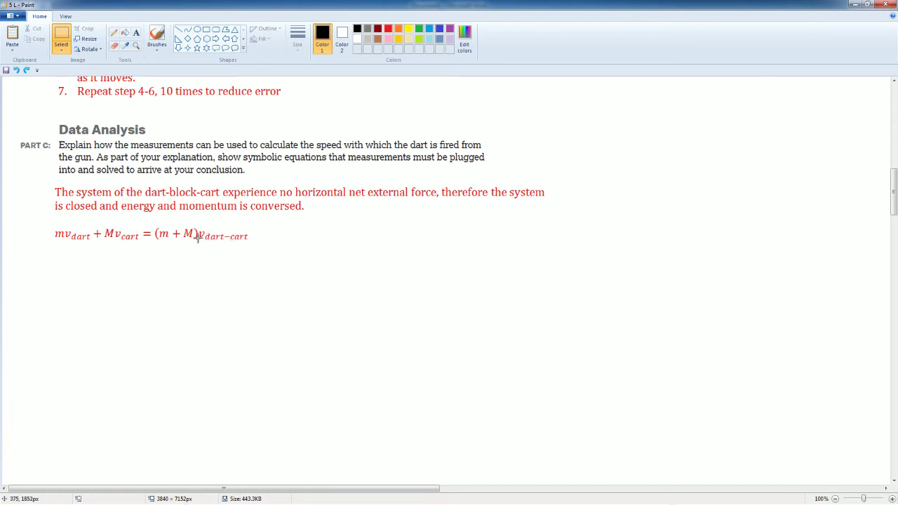
{"action": "left_click", "coordinate": [16, 70]}
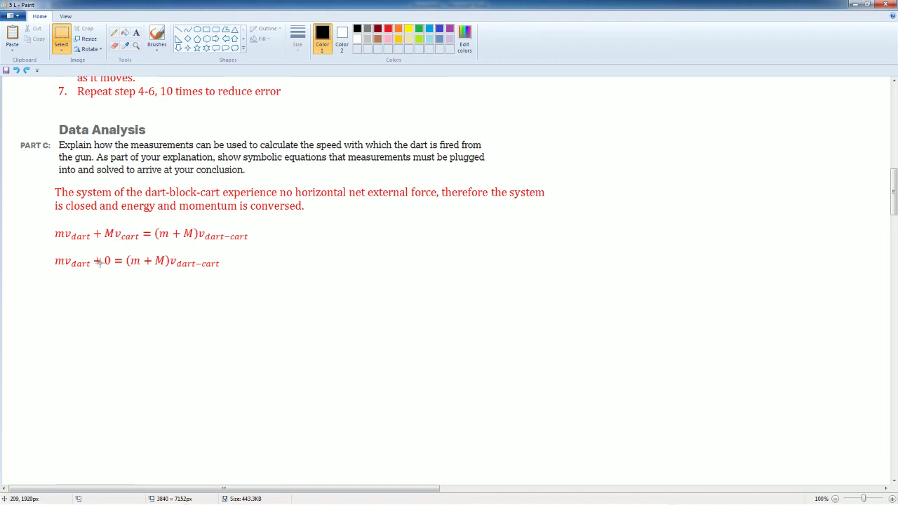
Redo the solved v_dart equation, the motion-sensor line, v = Δx/t = L/t, and the black camera-timing note
{"action": "left_click", "coordinate": [15, 70]}
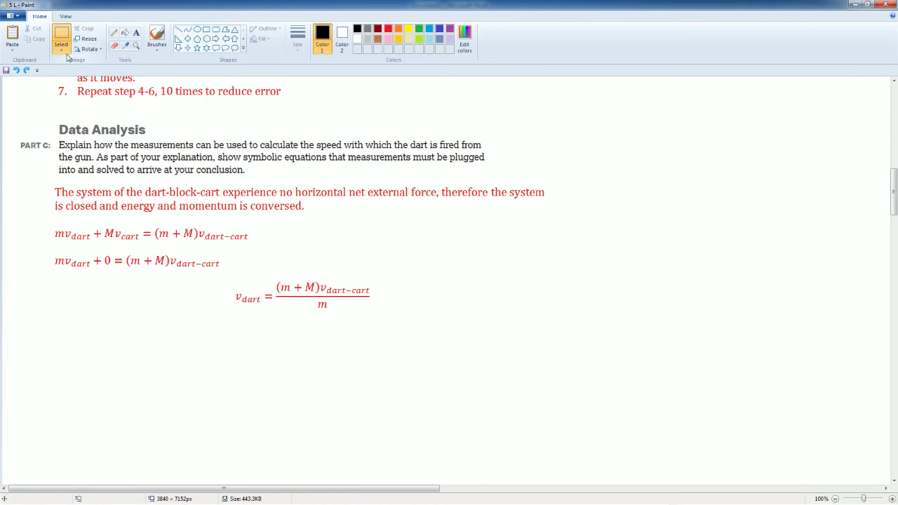
{"action": "left_click", "coordinate": [17, 72]}
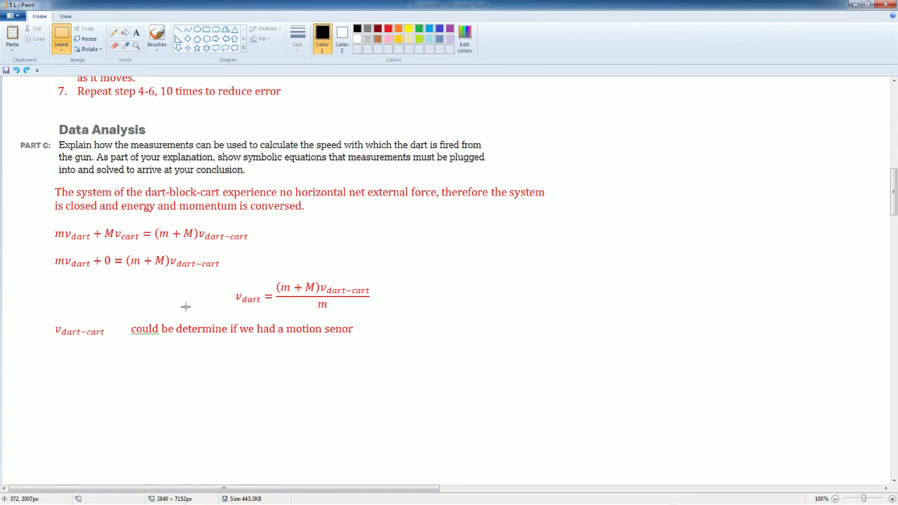
{"action": "left_click", "coordinate": [16, 72]}
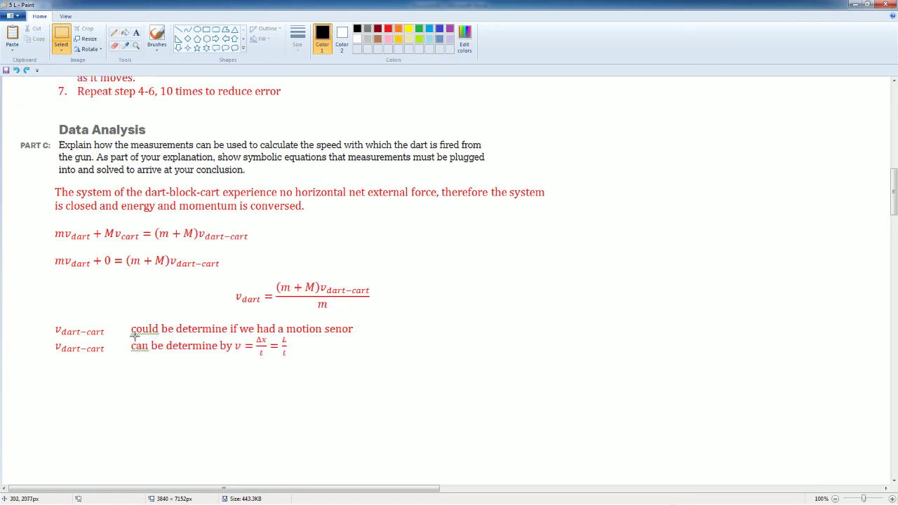
{"action": "left_click", "coordinate": [16, 71]}
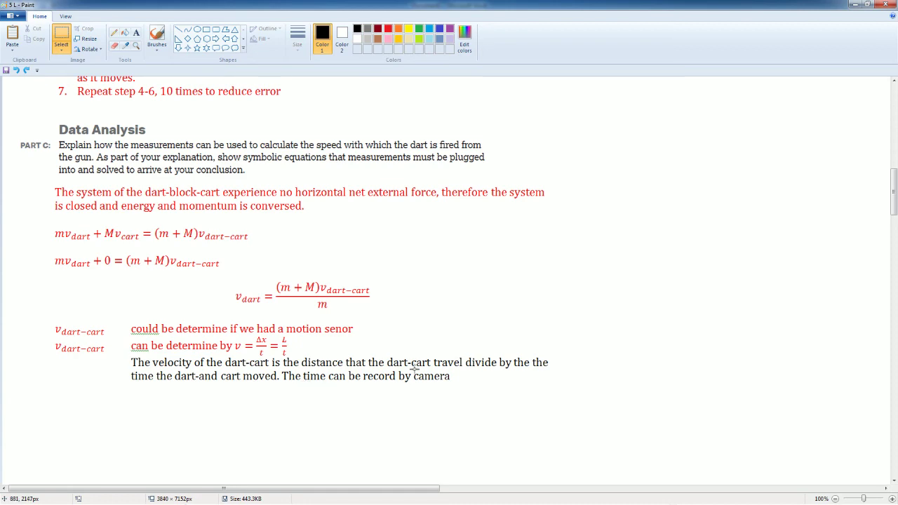
Replace the diagram's motion detector label with a pasted 'camera' label beside the box
{"action": "left_click_drag", "start_coordinate": [414, 370], "coordinate": [458, 390]}
{"action": "scroll", "coordinate": [238, 363], "scroll_direction": "up", "scroll_amount": 5}
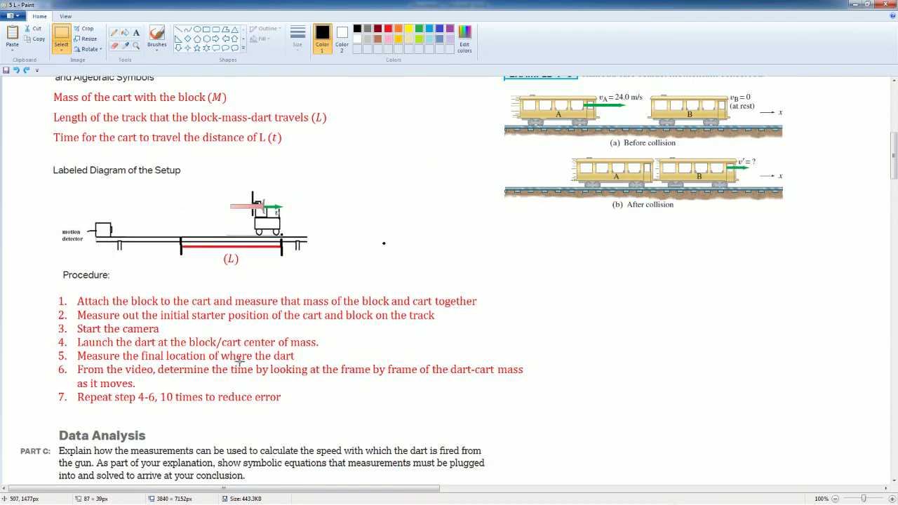
{"action": "key", "text": "ctrl+v"}
{"action": "left_click_drag", "start_coordinate": [27, 83], "coordinate": [82, 243]}
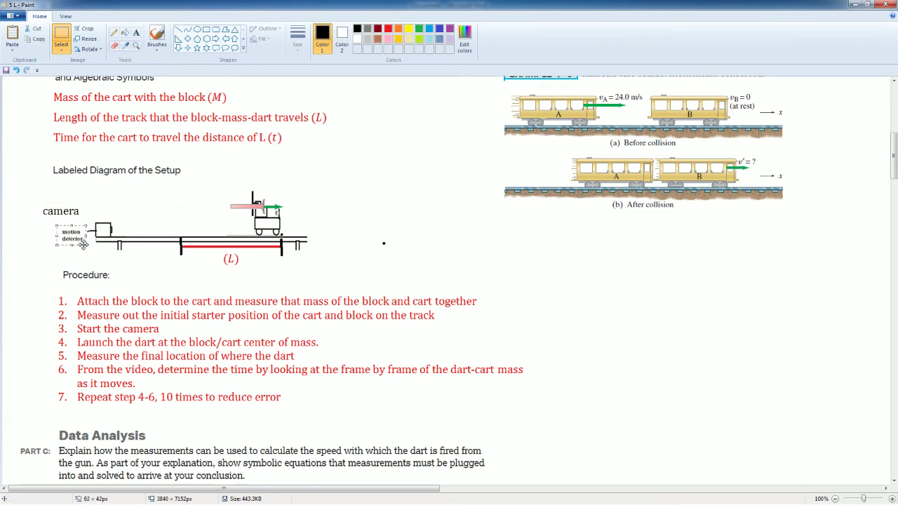
{"action": "key", "text": "Delete"}
{"action": "left_click_drag", "start_coordinate": [36, 201], "coordinate": [78, 233]}
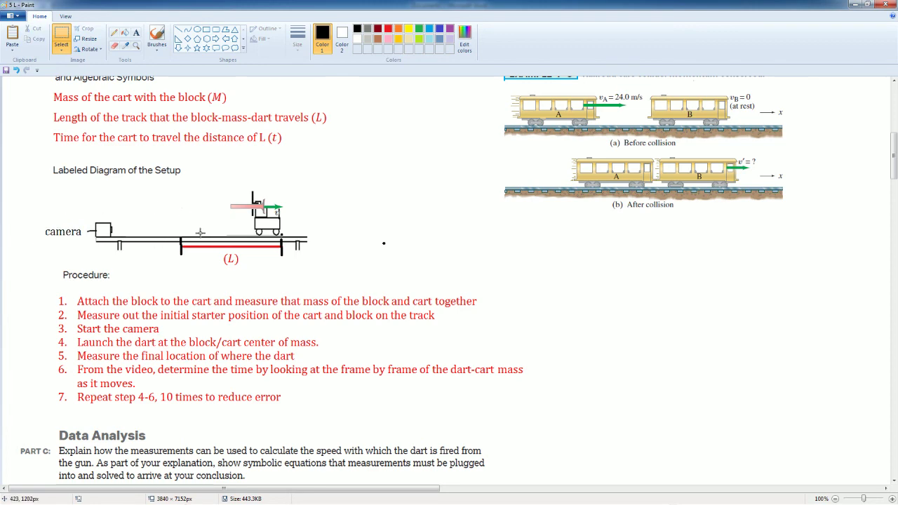
{"action": "scroll", "coordinate": [200, 232], "scroll_direction": "down", "scroll_amount": 5}
{"action": "scroll", "coordinate": [195, 242], "scroll_direction": "up", "scroll_amount": 1}
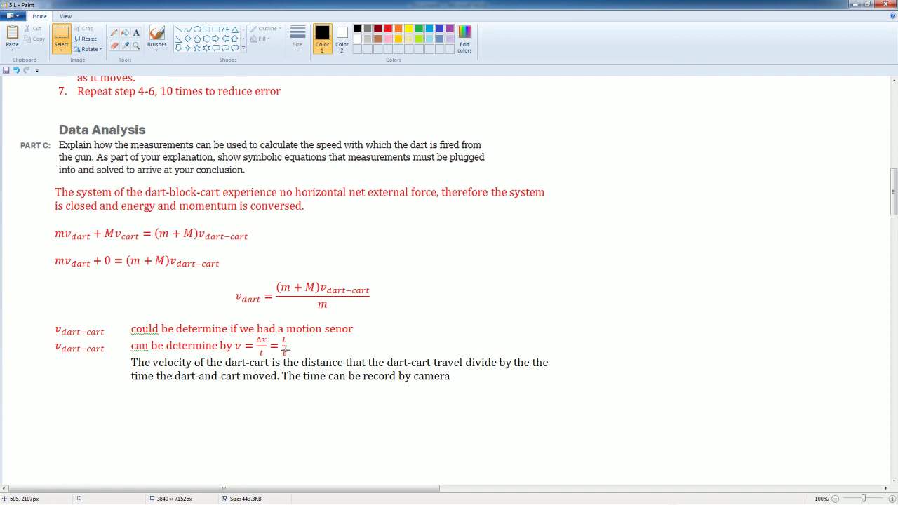
{"action": "left_click", "coordinate": [54, 340]}
{"action": "left_click_drag", "start_coordinate": [53, 340], "coordinate": [105, 355]}
{"action": "left_click", "coordinate": [105, 361]}
{"action": "left_click_drag", "start_coordinate": [320, 281], "coordinate": [375, 306]}
{"action": "left_click", "coordinate": [314, 314]}
{"action": "left_click_drag", "start_coordinate": [226, 286], "coordinate": [259, 309]}
{"action": "left_click", "coordinate": [184, 302]}
{"action": "scroll", "coordinate": [222, 300], "scroll_direction": "up", "scroll_amount": 5}
{"action": "scroll", "coordinate": [221, 300], "scroll_direction": "down", "scroll_amount": 4}
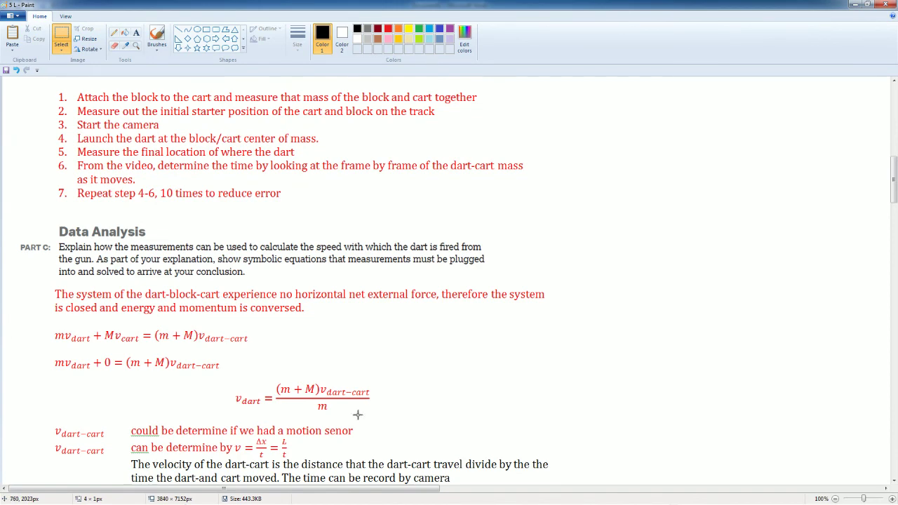
{"action": "left_click_drag", "start_coordinate": [320, 381], "coordinate": [372, 396]}
{"action": "scroll", "coordinate": [188, 353], "scroll_direction": "up", "scroll_amount": 4}
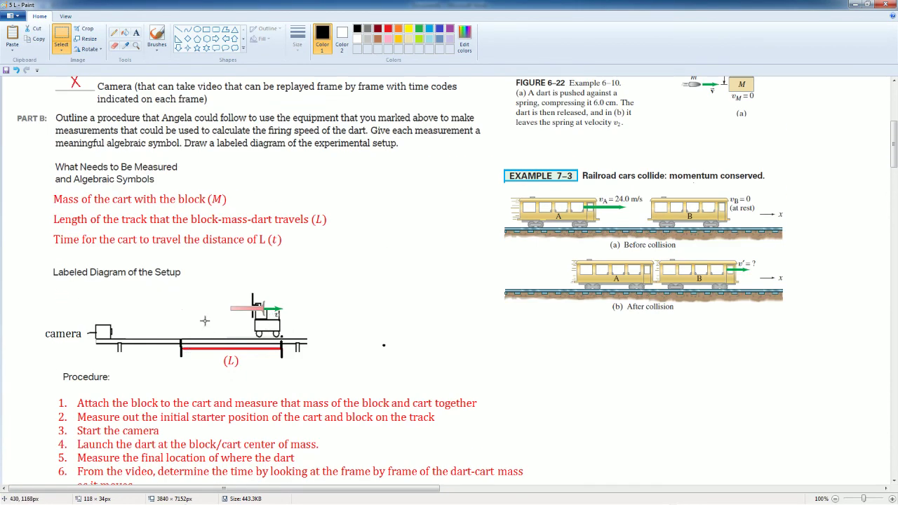
{"action": "scroll", "coordinate": [181, 377], "scroll_direction": "down", "scroll_amount": 1}
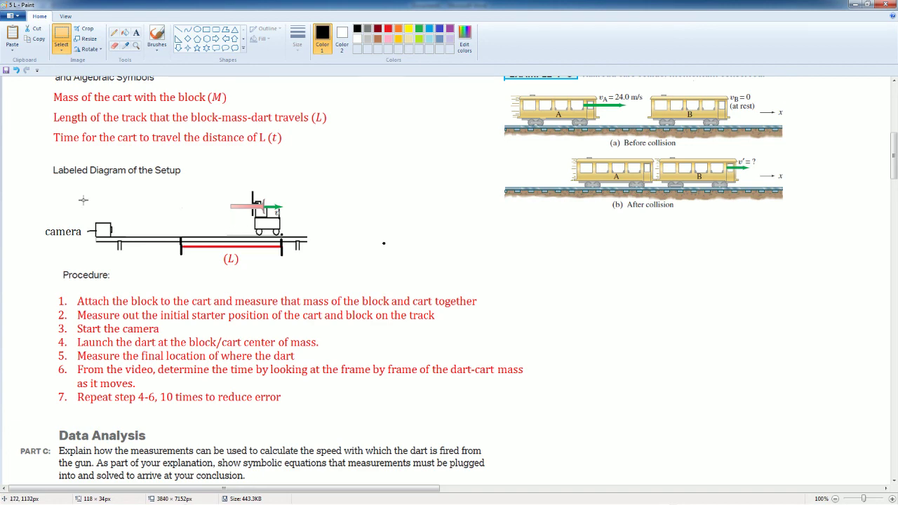
{"action": "scroll", "coordinate": [55, 88], "scroll_direction": "up", "scroll_amount": 6}
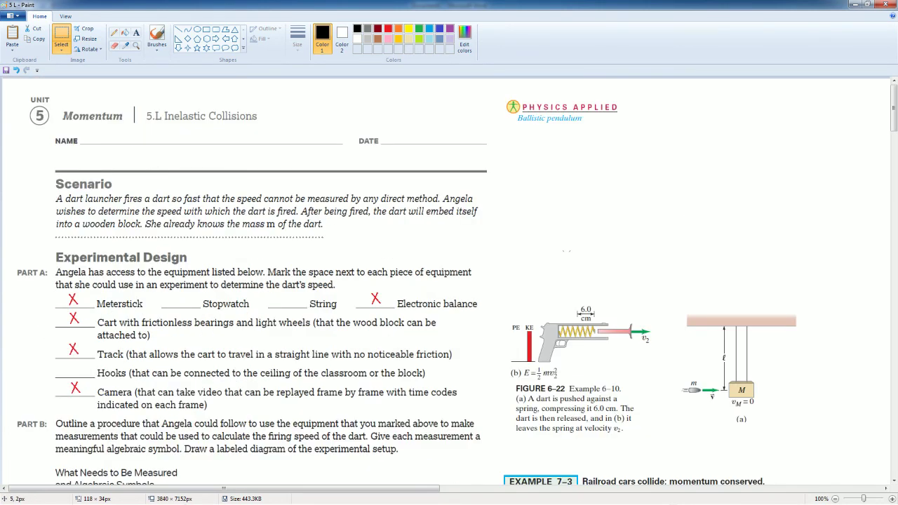